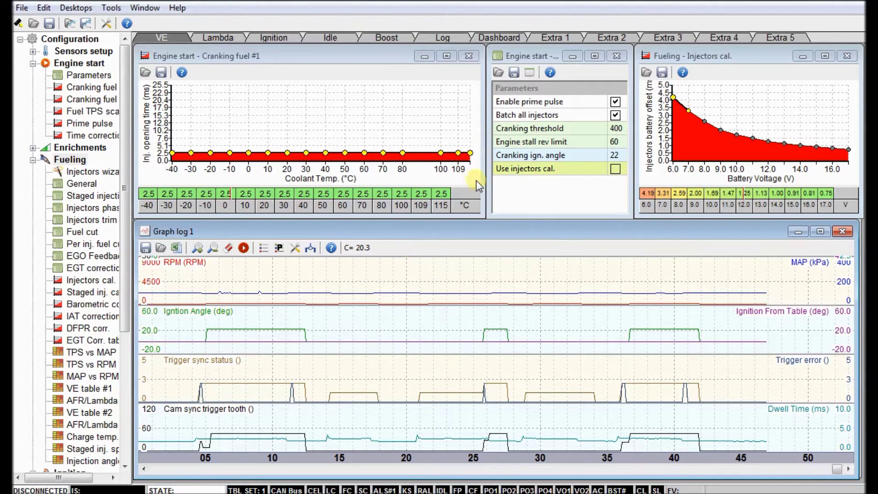
Set Cranking ign. angle to 10 degrees in Engine start parameters, toggling Use injectors cal. on and off
{"action": "left_click", "coordinate": [604, 297]}
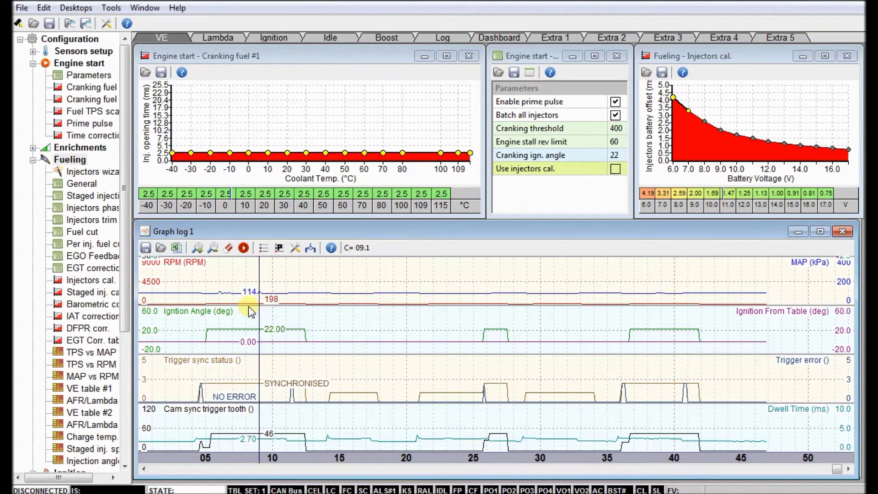
{"action": "left_click", "coordinate": [616, 156]}
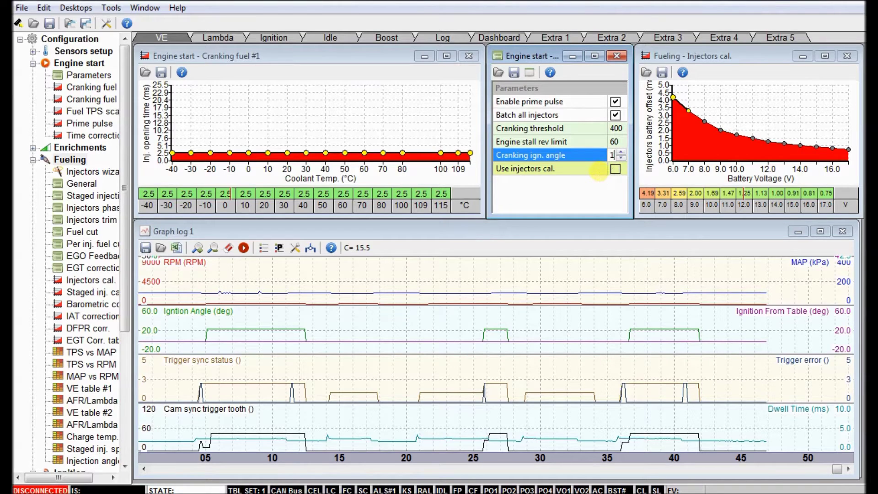
{"action": "type", "text": "0"}
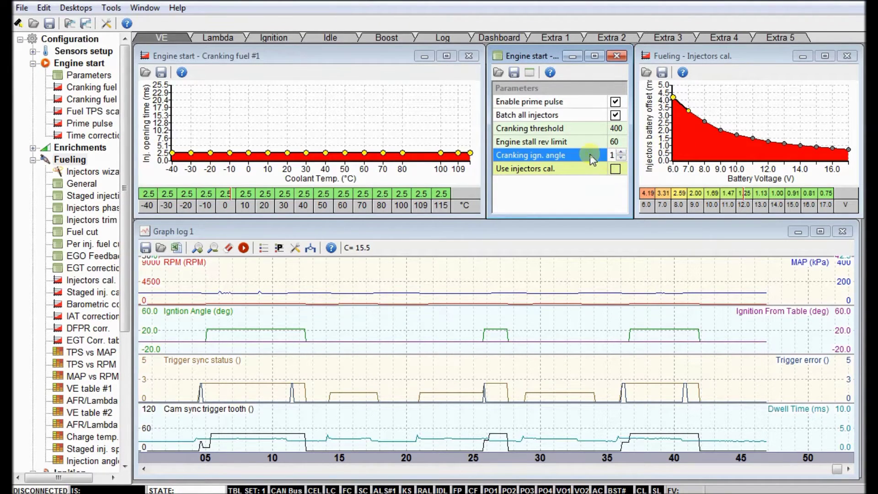
{"action": "left_click", "coordinate": [585, 169]}
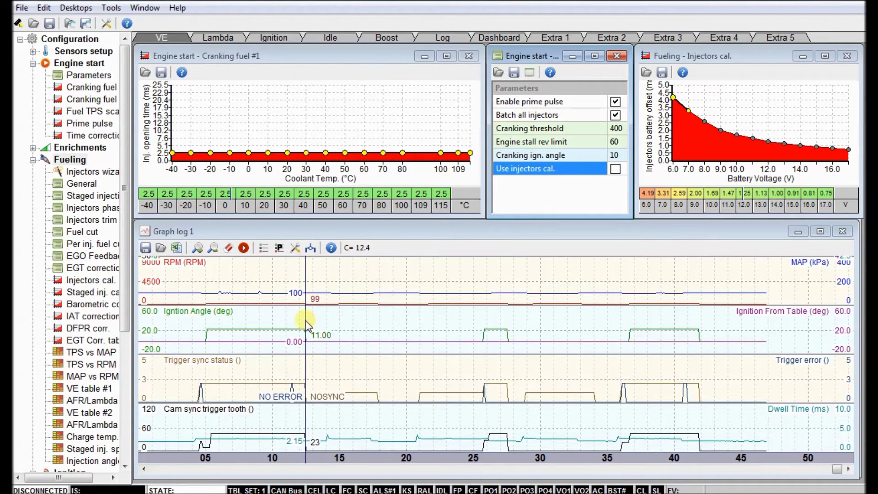
{"action": "left_click", "coordinate": [615, 169]}
{"action": "left_click", "coordinate": [615, 169]}
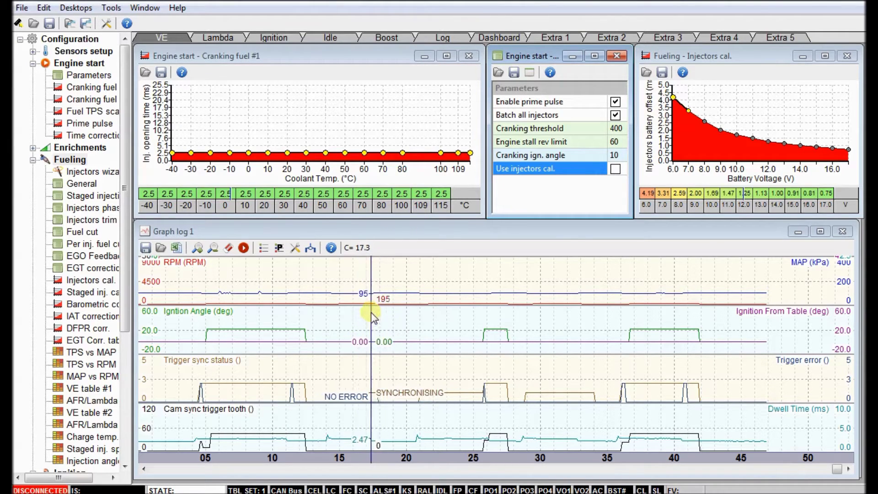
Switch graph log Channel #2 from Ignition Angle to Injectors PW
{"action": "left_click", "coordinate": [264, 248]}
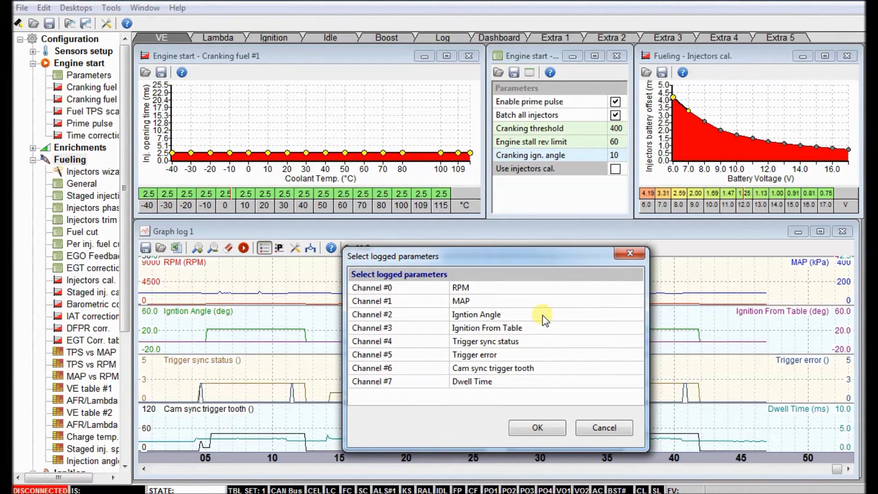
{"action": "left_click", "coordinate": [542, 314]}
{"action": "scroll", "coordinate": [552, 238], "scroll_direction": "down", "scroll_amount": 3}
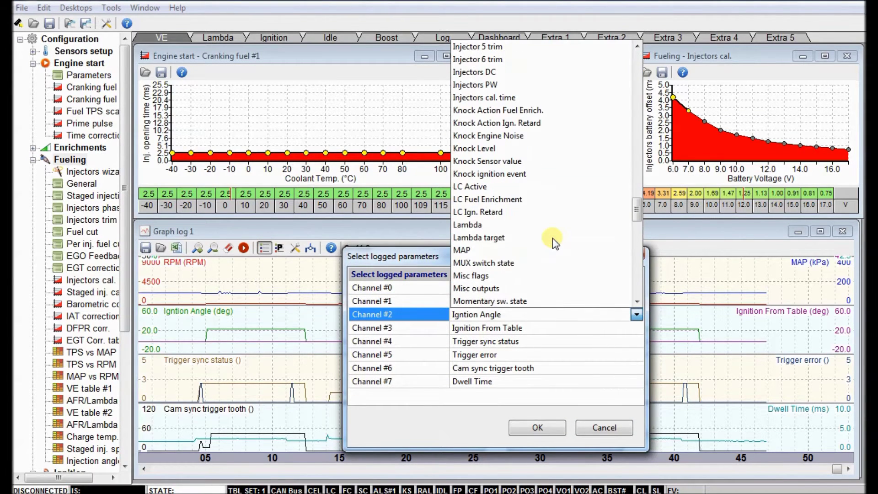
{"action": "scroll", "coordinate": [552, 237], "scroll_direction": "up", "scroll_amount": 1}
{"action": "left_click", "coordinate": [525, 122]}
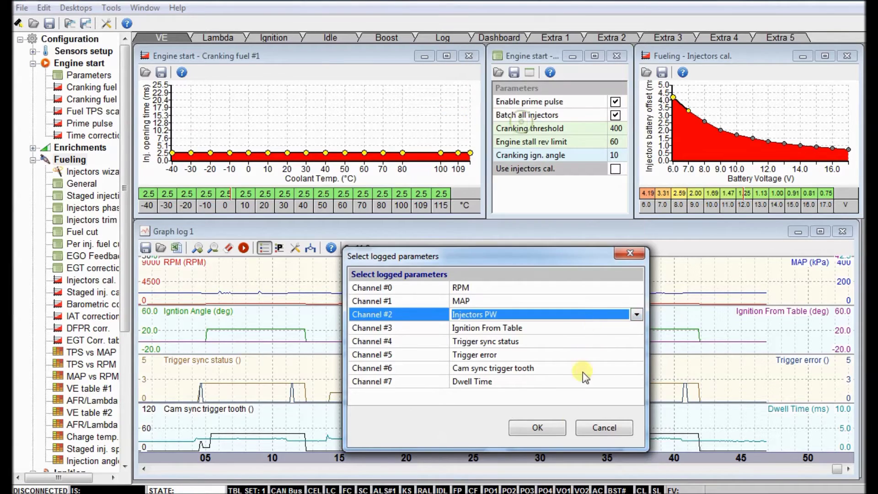
{"action": "left_click", "coordinate": [542, 427]}
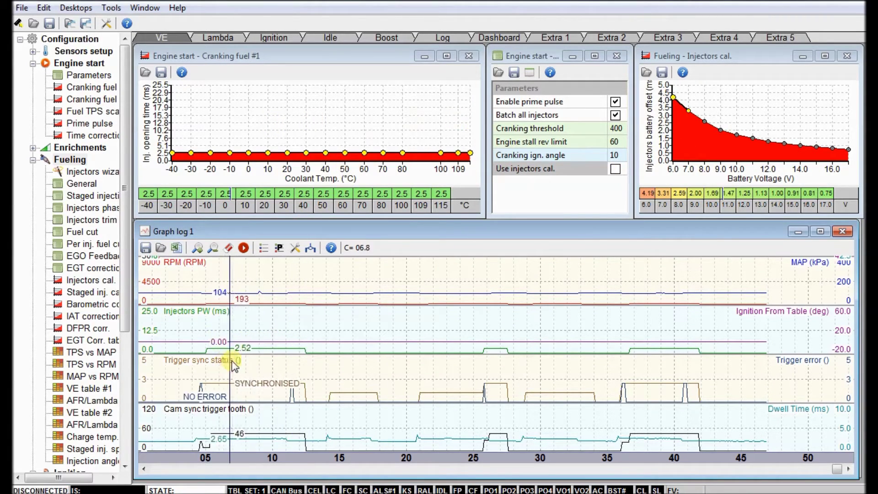
Tick Use injectors cal. for battery correction and select the Batch all injectors setting
{"action": "left_click", "coordinate": [617, 169]}
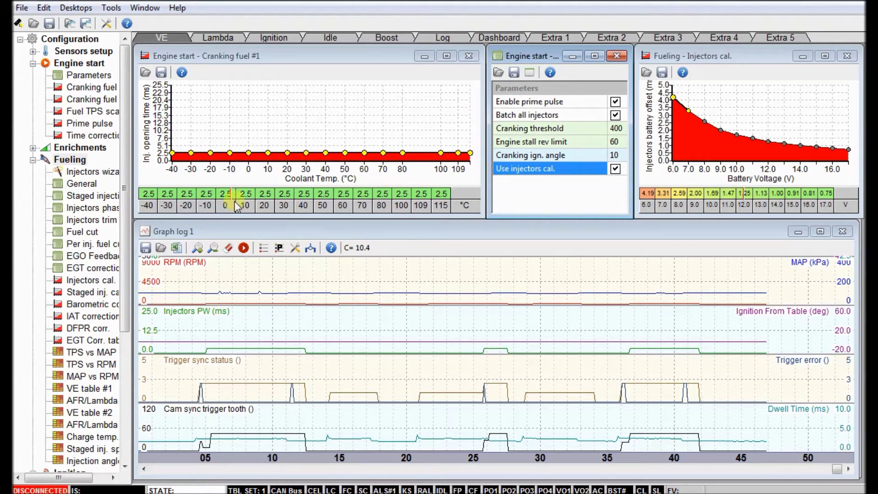
{"action": "left_click", "coordinate": [569, 116]}
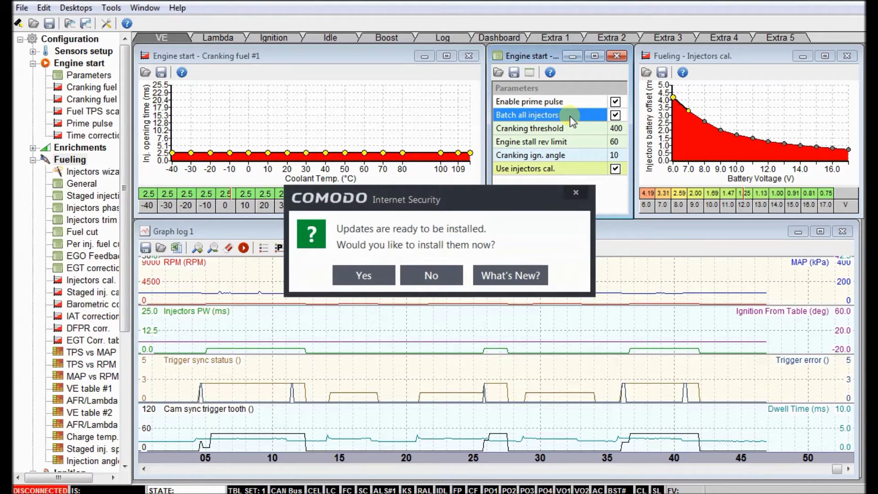
Dismiss the COMODO antivirus update prompts and read through the Engine start help
{"action": "left_click", "coordinate": [575, 192]}
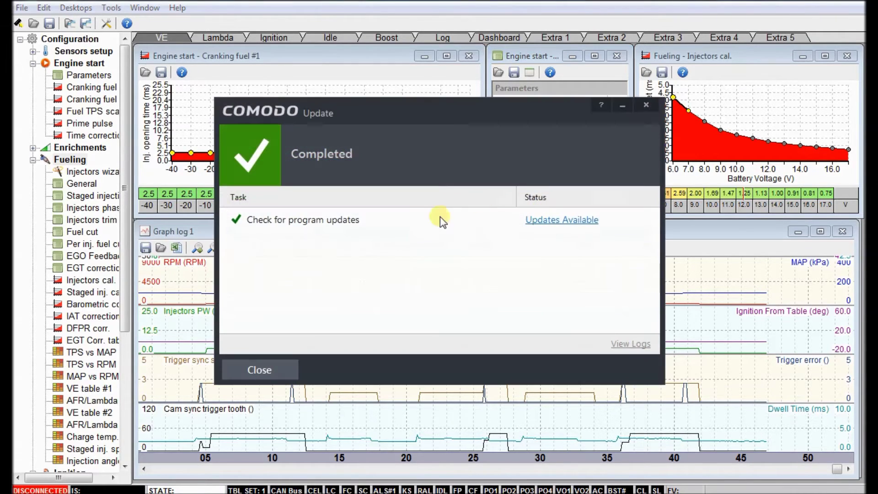
{"action": "left_click", "coordinate": [259, 369]}
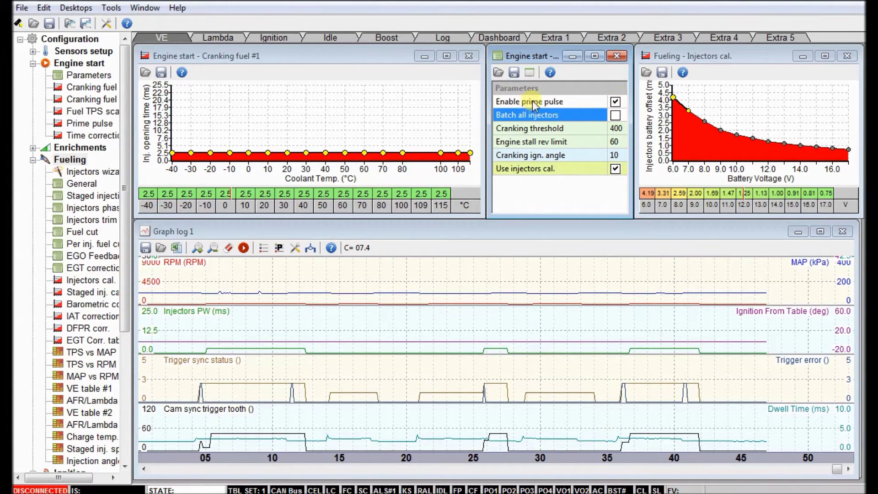
{"action": "left_click", "coordinate": [549, 73]}
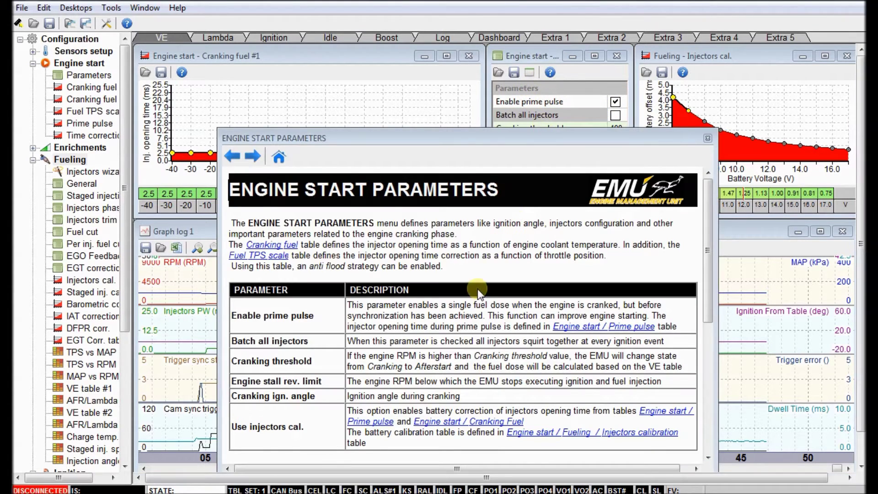
{"action": "scroll", "coordinate": [477, 289], "scroll_direction": "down", "scroll_amount": 2}
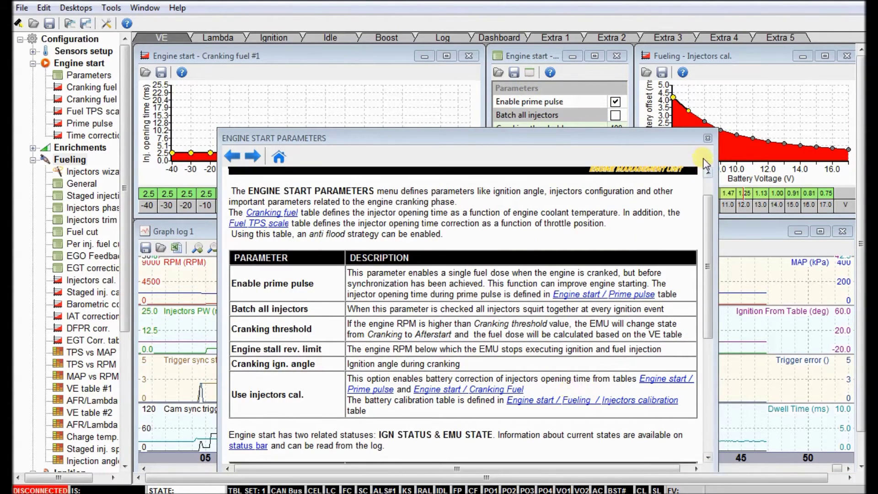
{"action": "left_click", "coordinate": [708, 138]}
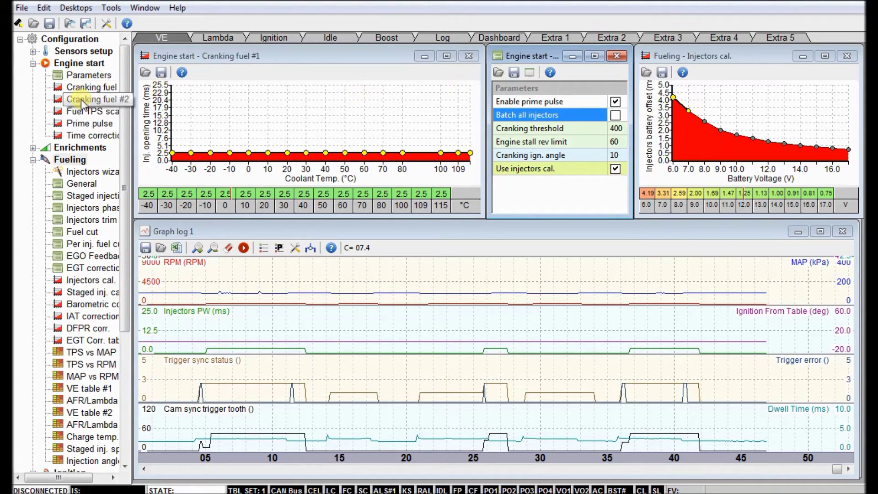
Set every Prime pulse cell to 2.0 ms, then close the Prime pulse table
{"action": "left_click", "coordinate": [90, 122]}
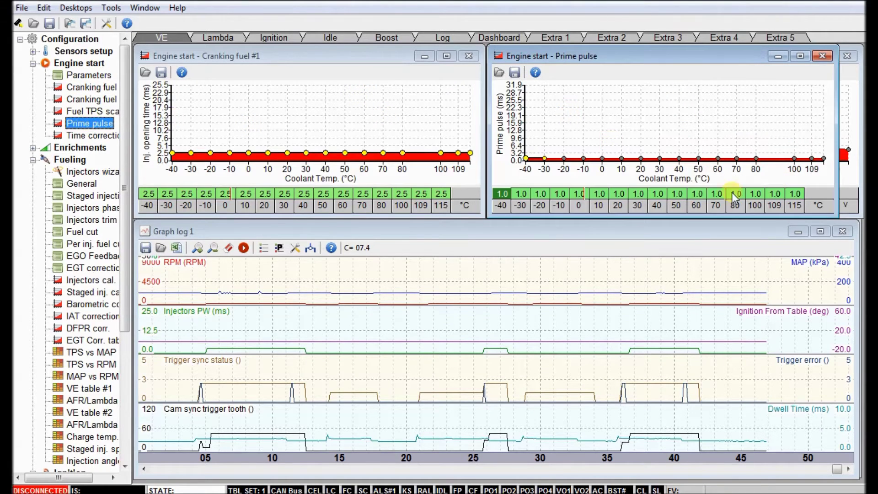
{"action": "left_click_drag", "start_coordinate": [799, 194], "coordinate": [478, 196]}
{"action": "left_click", "coordinate": [744, 334]}
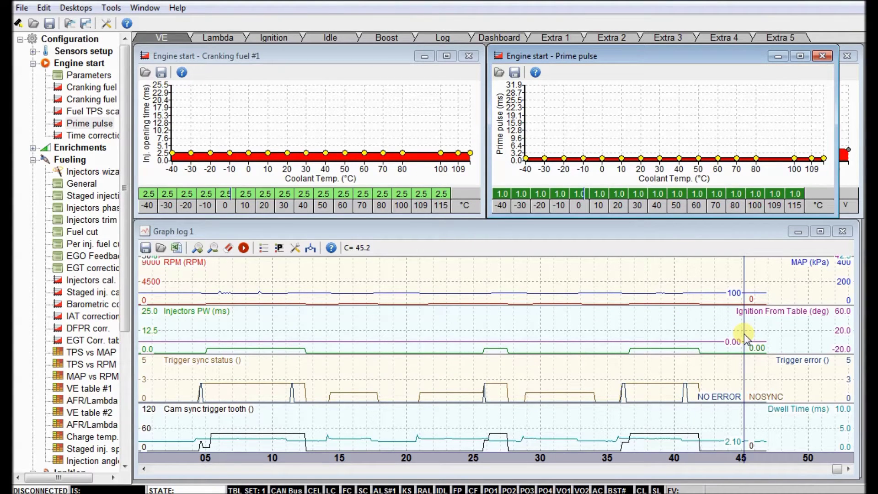
{"action": "type", "text": "2"}
{"action": "key", "text": "Return"}
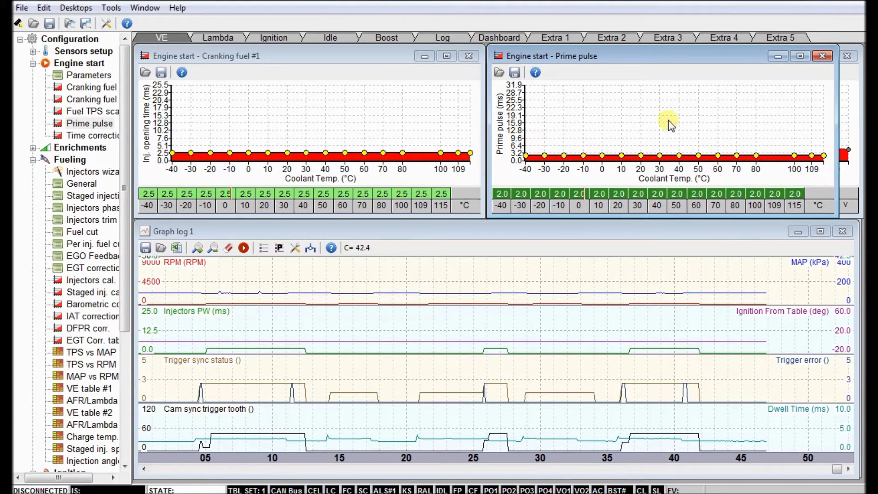
{"action": "left_click_drag", "start_coordinate": [640, 54], "coordinate": [489, 151]}
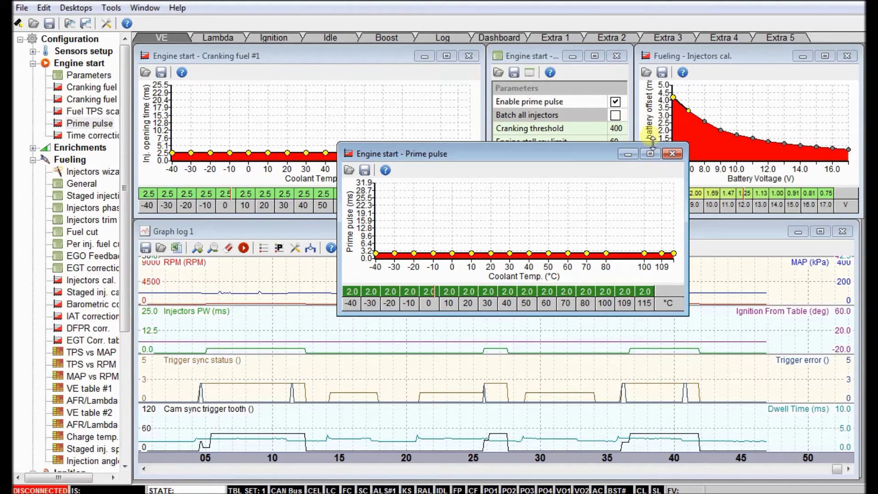
{"action": "left_click", "coordinate": [672, 154]}
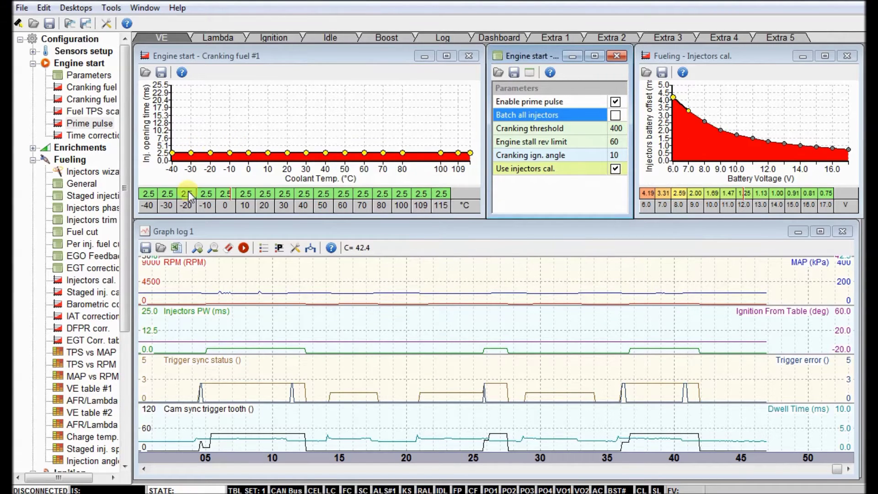
Set the 80–115 °C cranking fuel cells to 2.0 ms and the coldest cells to 7.0 ms
{"action": "left_click_drag", "start_coordinate": [451, 193], "coordinate": [374, 191]}
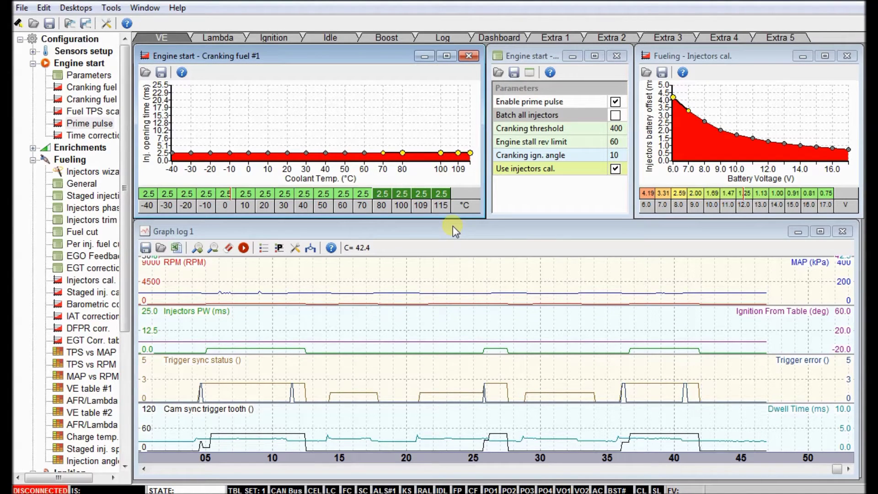
{"action": "type", "text": "2"}
{"action": "key", "text": "Return"}
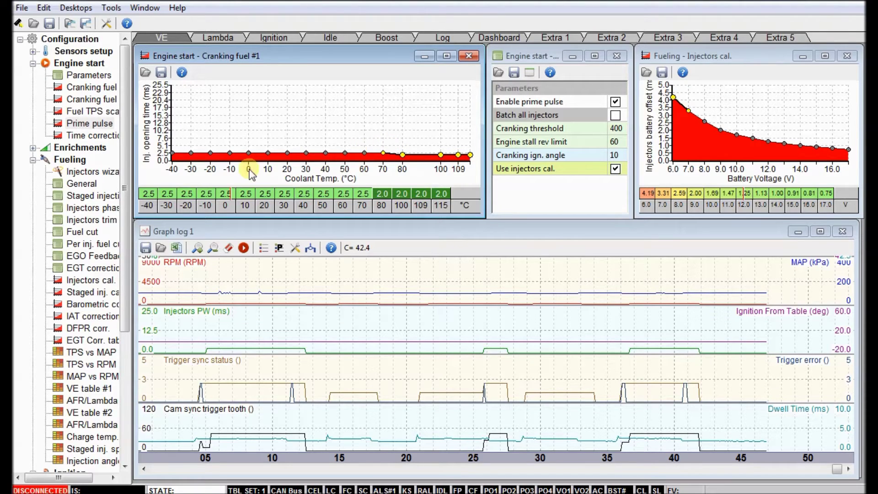
{"action": "left_click_drag", "start_coordinate": [153, 193], "coordinate": [230, 193]}
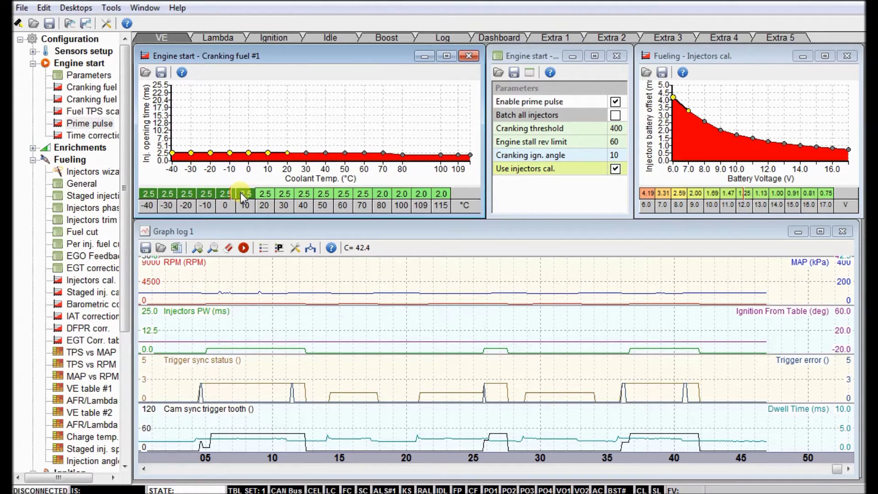
{"action": "type", "text": "7"}
{"action": "key", "text": "Return"}
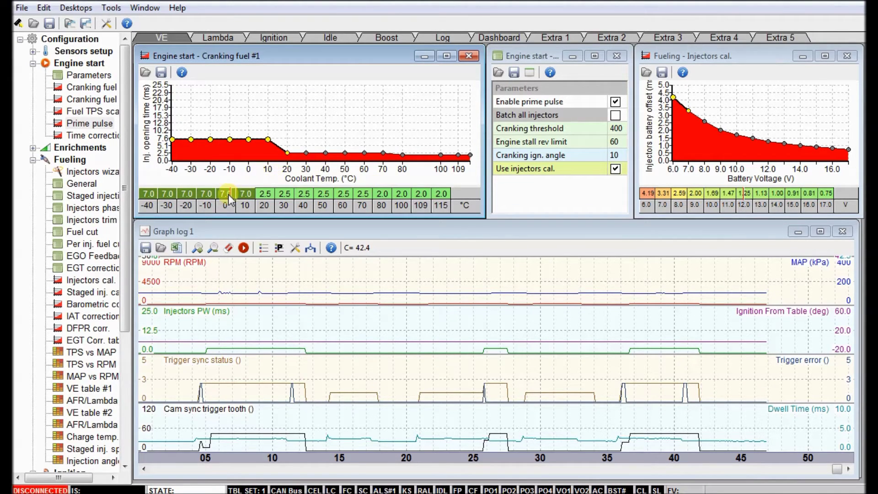
Interpolate the cranking fuel cells over 0–50 °C, 30–50 °C and 50–115 °C into a smooth taper
{"action": "left_click_drag", "start_coordinate": [228, 194], "coordinate": [319, 193]}
{"action": "right_click", "coordinate": [302, 193]}
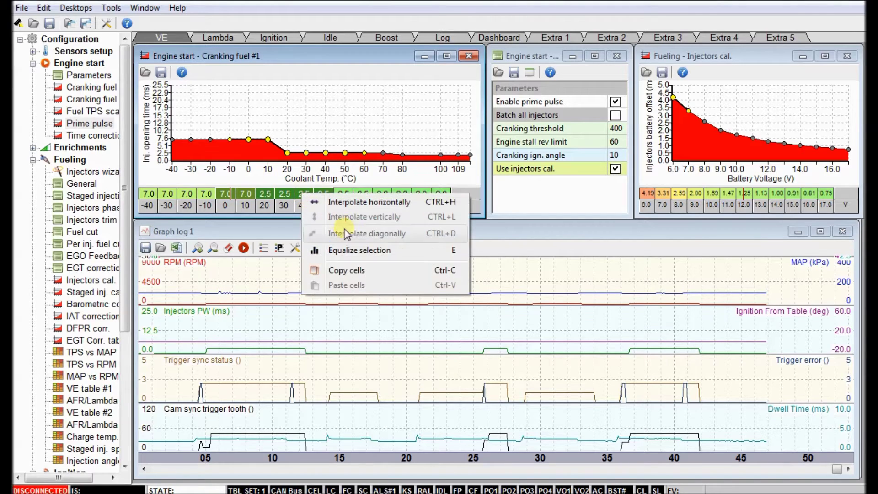
{"action": "left_click", "coordinate": [365, 204]}
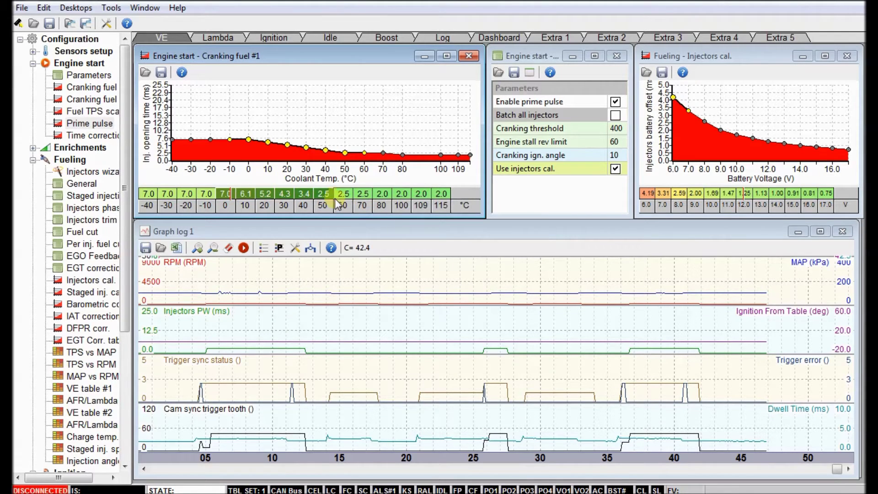
{"action": "left_click_drag", "start_coordinate": [323, 193], "coordinate": [374, 196]}
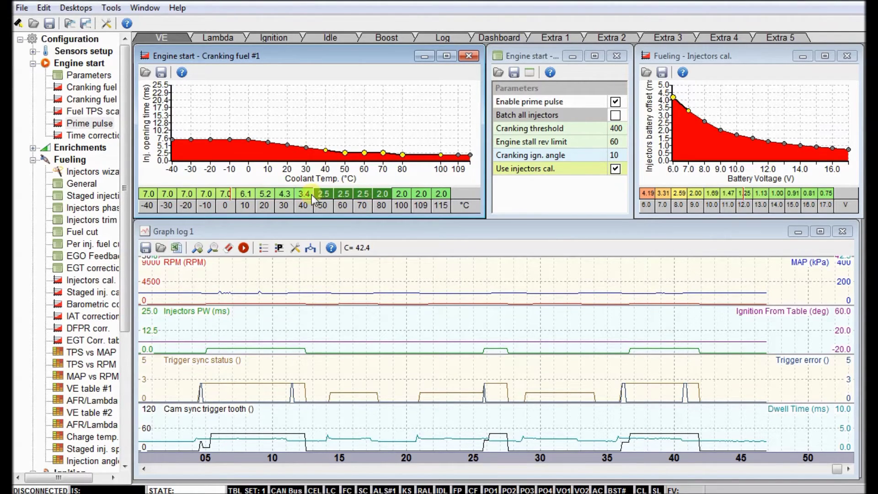
{"action": "left_click_drag", "start_coordinate": [294, 194], "coordinate": [322, 194]}
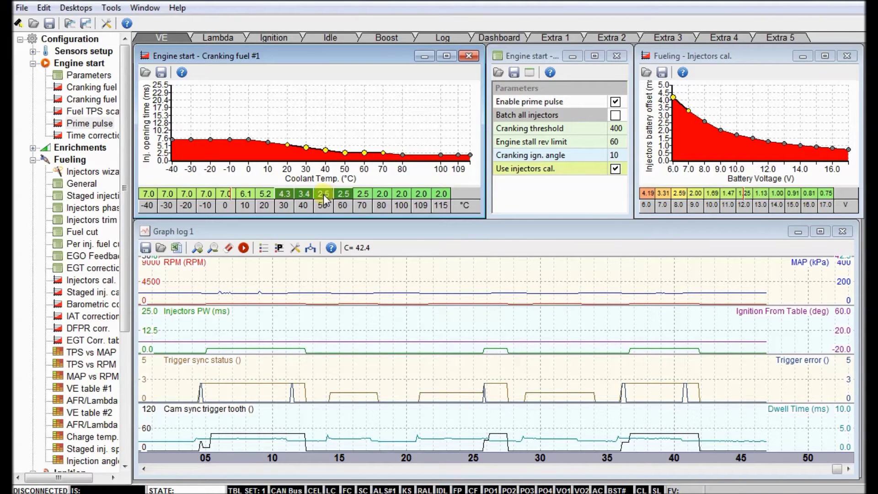
{"action": "right_click", "coordinate": [322, 194]}
{"action": "left_click", "coordinate": [376, 203]}
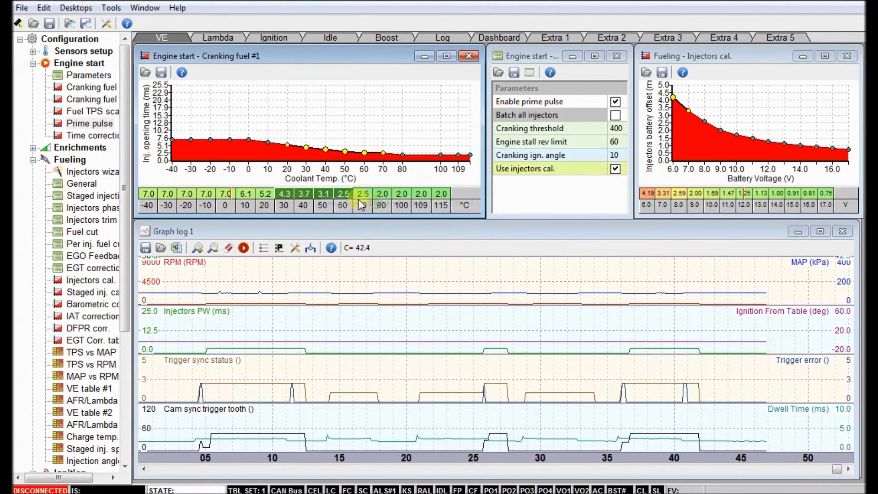
{"action": "left_click_drag", "start_coordinate": [325, 194], "coordinate": [429, 193]}
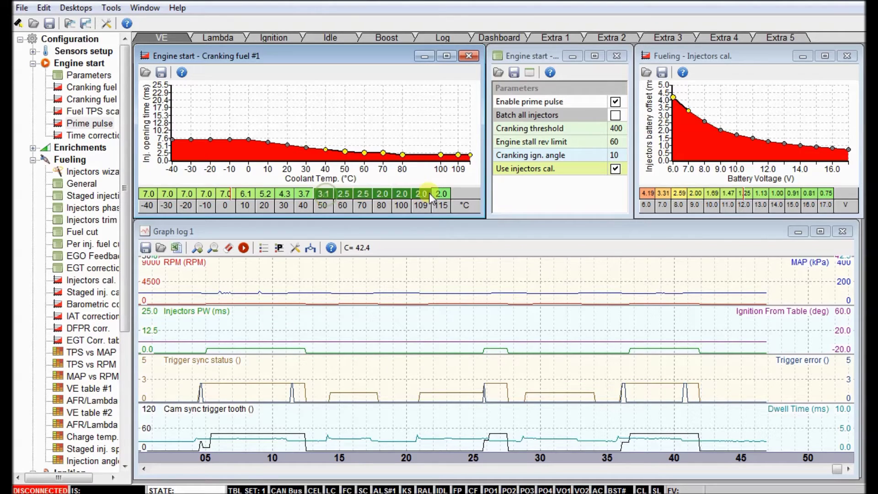
{"action": "right_click", "coordinate": [346, 193]}
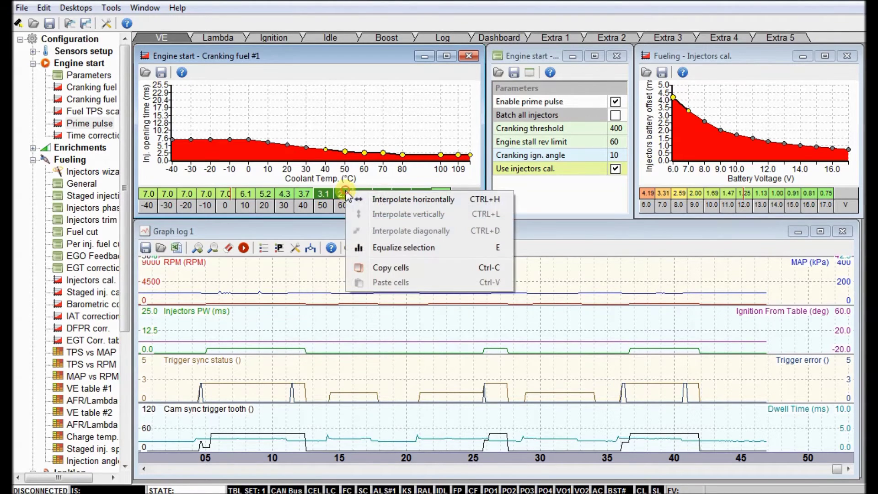
{"action": "left_click", "coordinate": [397, 248]}
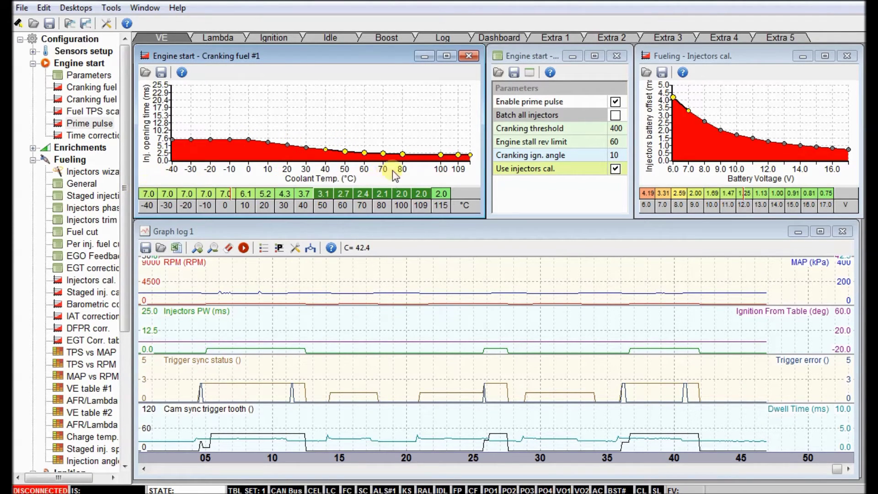
{"action": "left_click", "coordinate": [363, 193]}
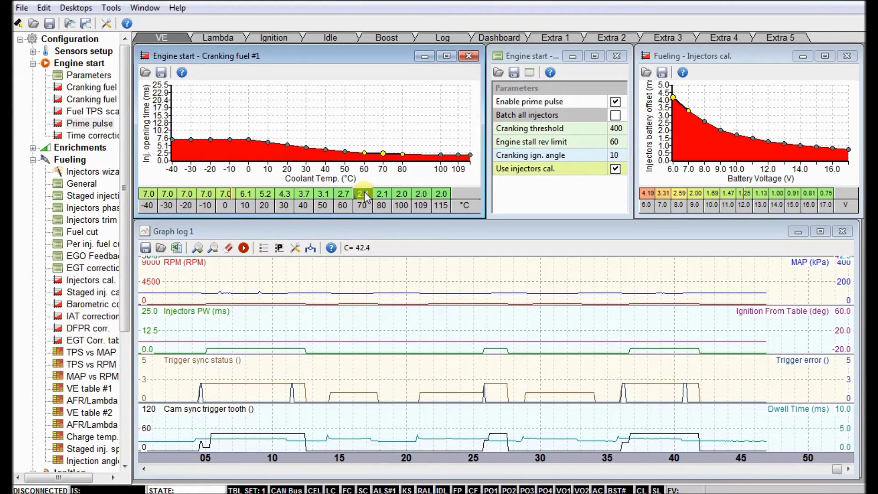
{"action": "left_click", "coordinate": [232, 194]}
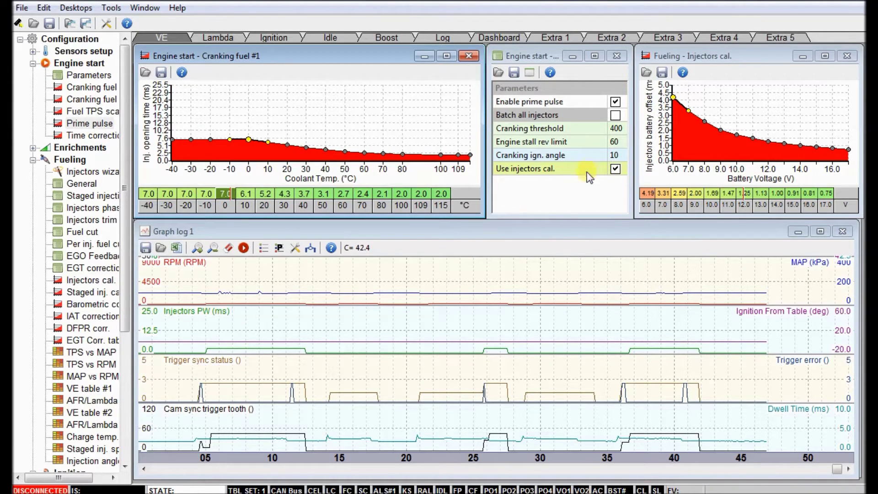
{"action": "left_click", "coordinate": [772, 160]}
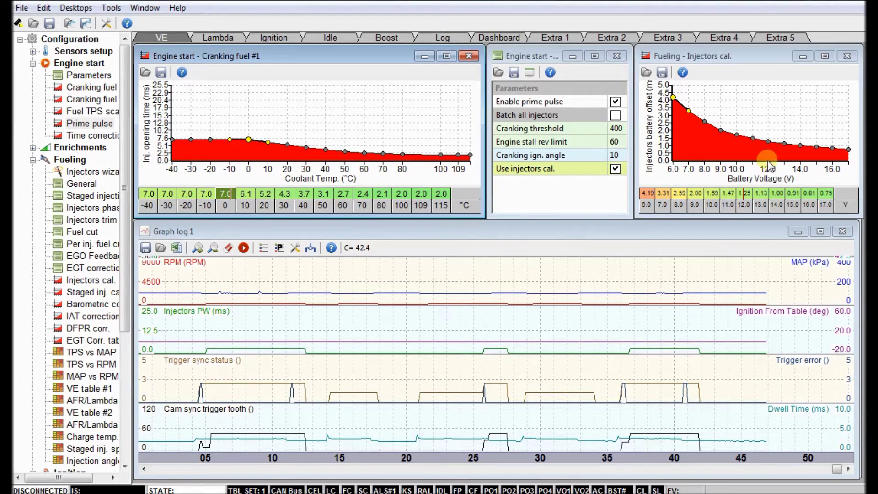
{"action": "left_click_drag", "start_coordinate": [274, 402], "coordinate": [215, 350]}
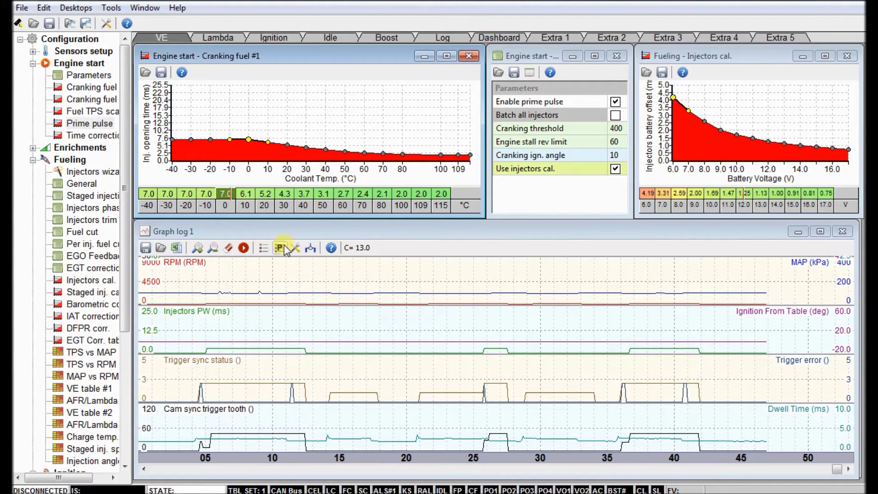
{"action": "left_click", "coordinate": [264, 248]}
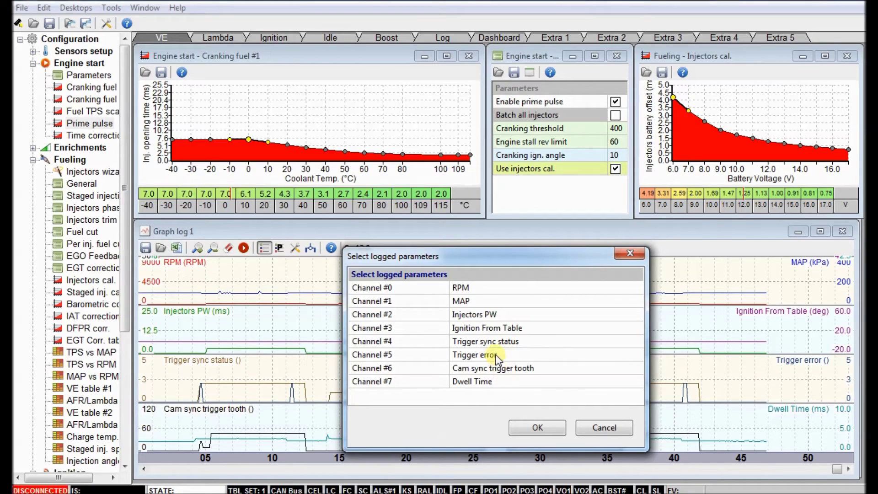
Change graph log Channel #2 from Injectors PW to Executed sparks count
{"action": "left_click", "coordinate": [519, 312]}
{"action": "left_click", "coordinate": [519, 313]}
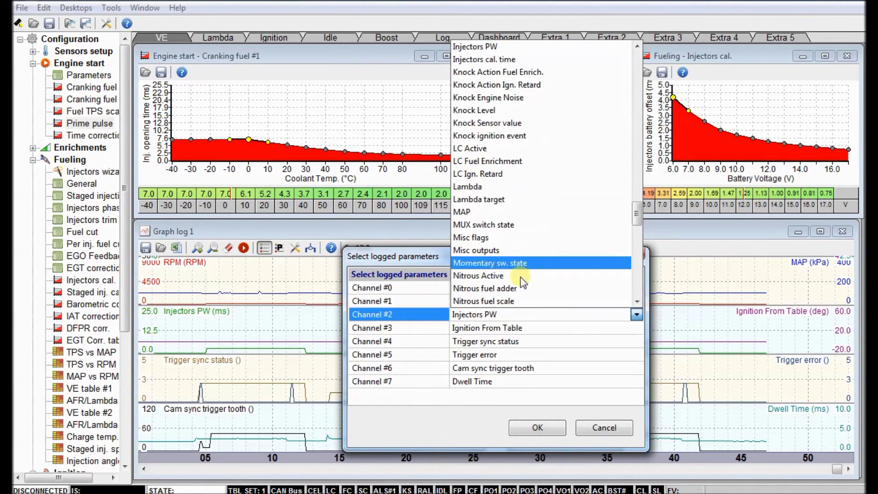
{"action": "scroll", "coordinate": [563, 190], "scroll_direction": "up", "scroll_amount": 15}
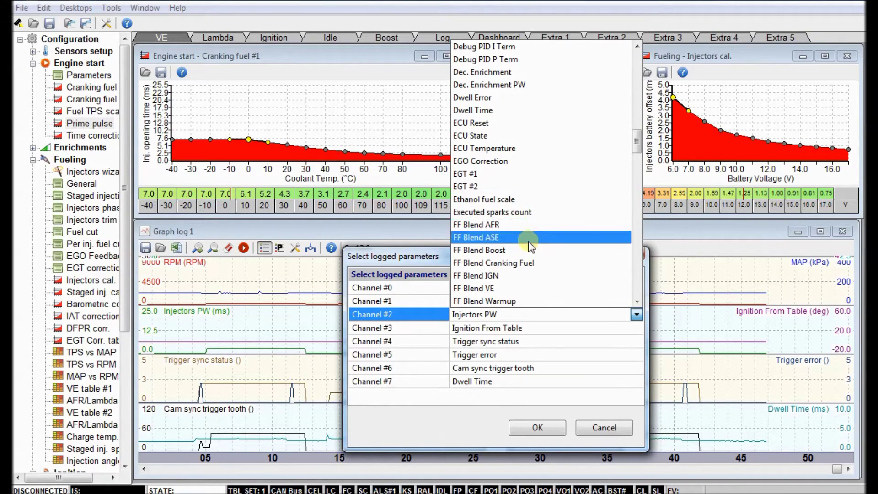
{"action": "left_click", "coordinate": [507, 212]}
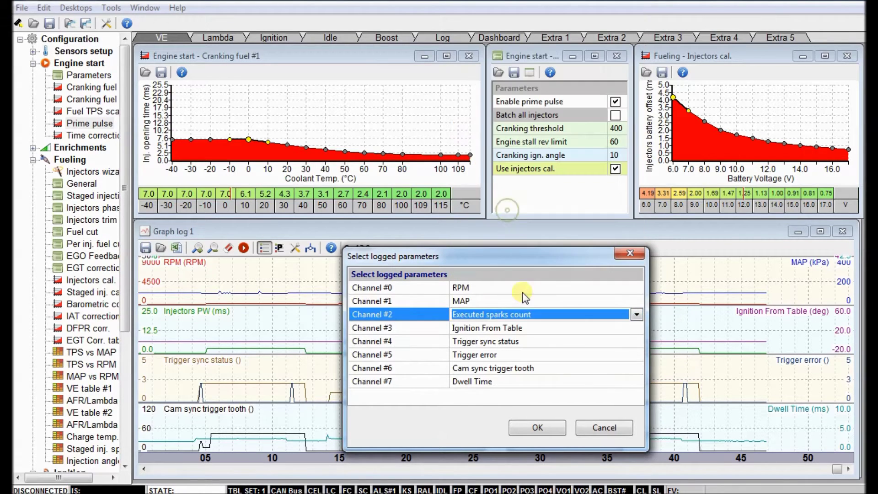
{"action": "left_click", "coordinate": [546, 434]}
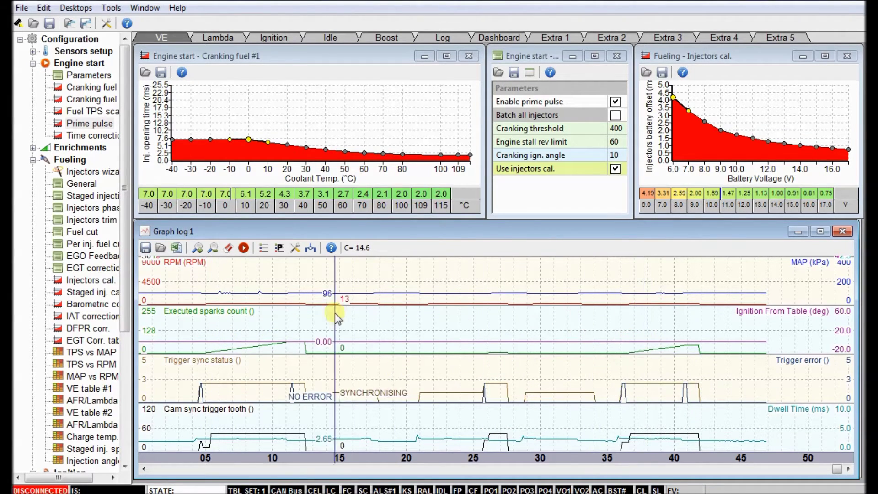
Collapse Fueling and Engine start, expand Ignition, and open Ignition outputs beside the log graphs
{"action": "left_click", "coordinate": [33, 159]}
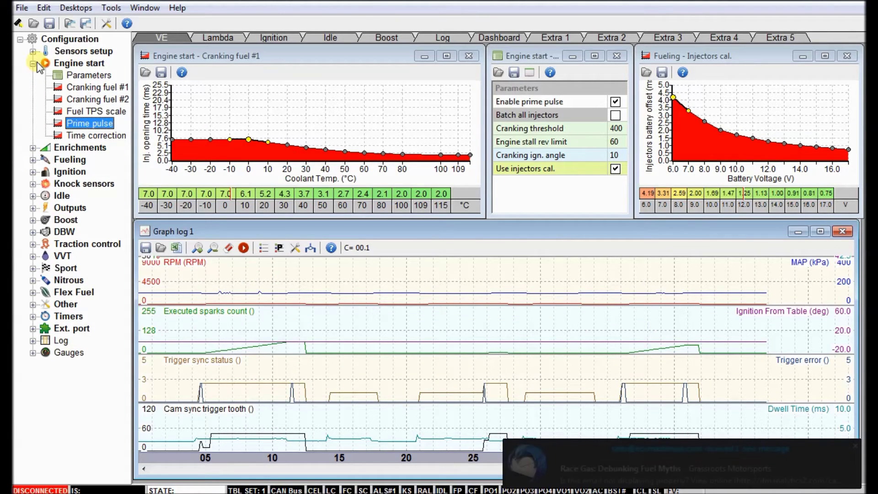
{"action": "left_click", "coordinate": [570, 329]}
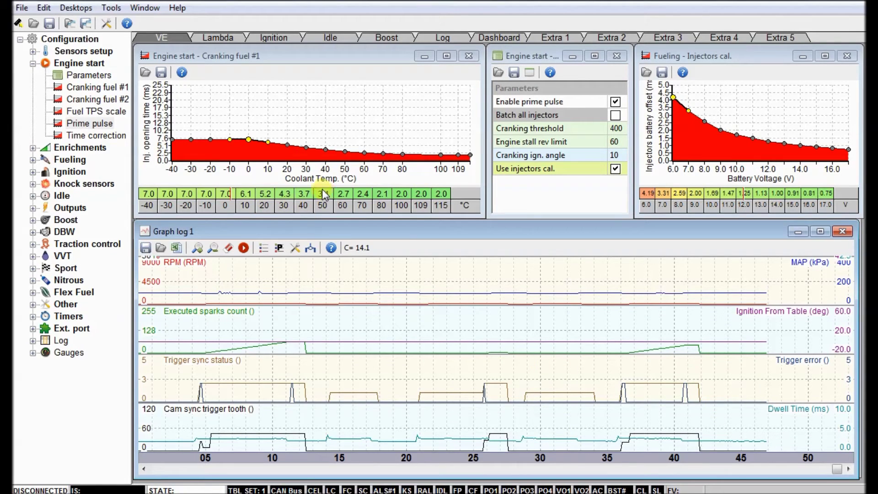
{"action": "left_click", "coordinate": [32, 64]}
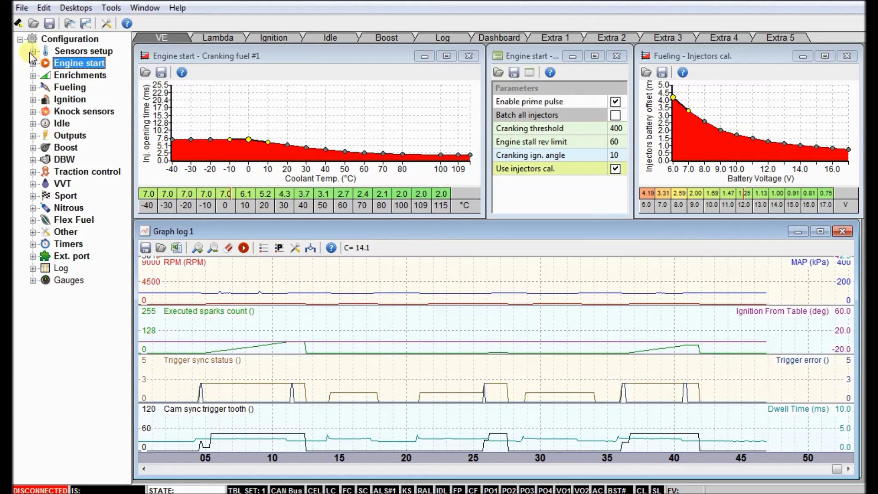
{"action": "left_click", "coordinate": [32, 99]}
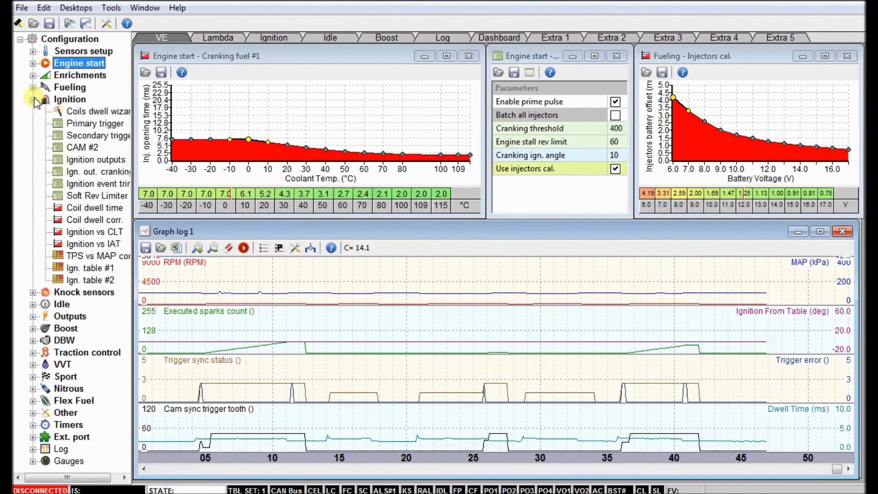
{"action": "double_click", "coordinate": [99, 160]}
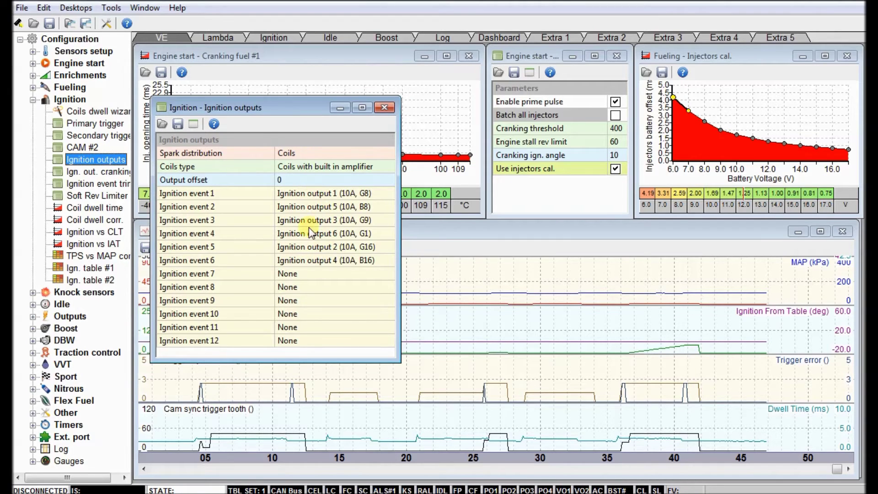
{"action": "left_click_drag", "start_coordinate": [271, 106], "coordinate": [723, 196]}
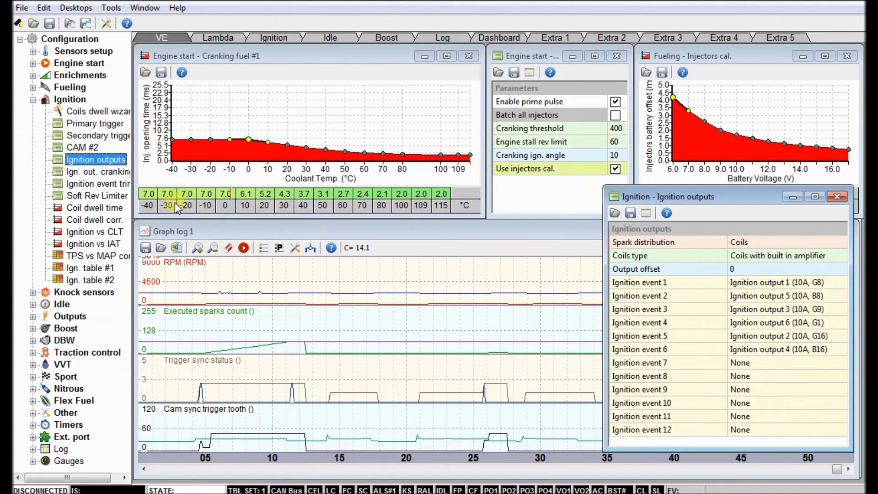
{"action": "double_click", "coordinate": [90, 136]}
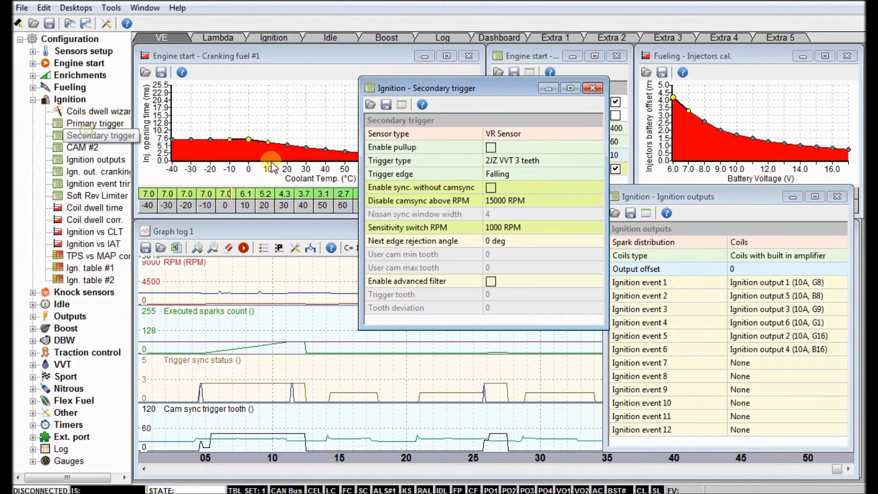
Tick Enable sync. without camsync in the Secondary trigger settings
{"action": "left_click", "coordinate": [494, 188]}
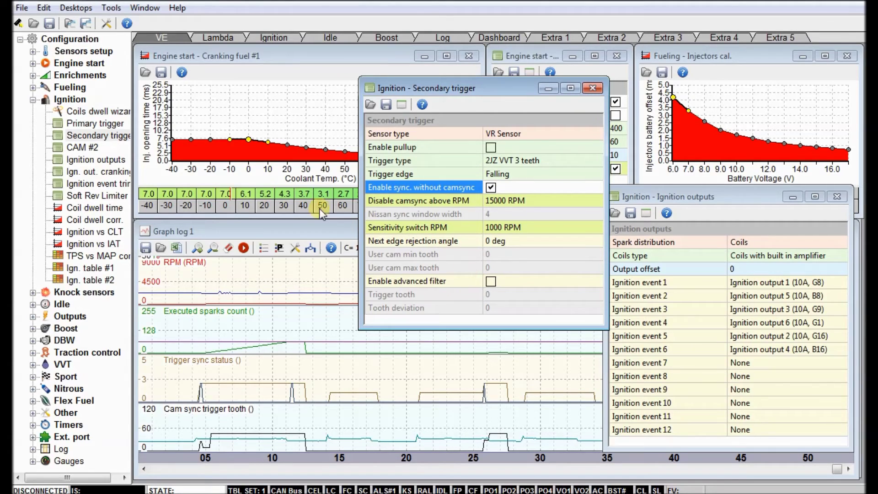
Open Primary trigger settings and arrange them beside the Secondary trigger window
{"action": "double_click", "coordinate": [91, 123]}
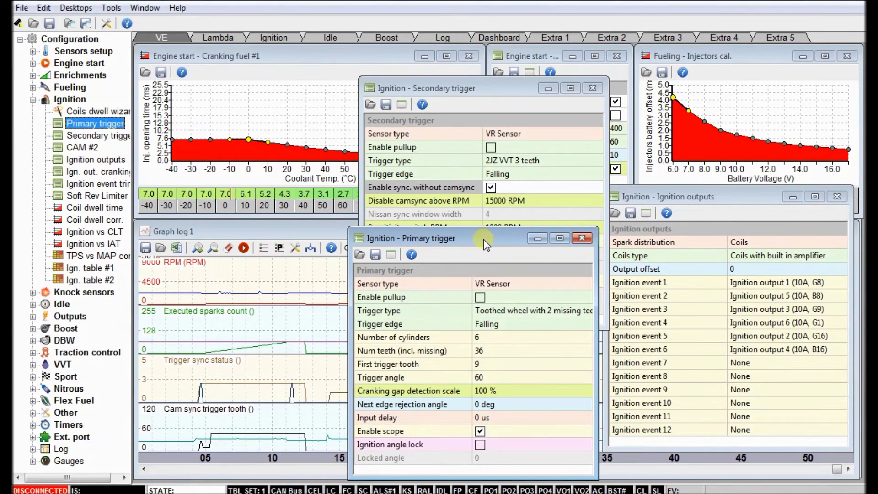
{"action": "left_click_drag", "start_coordinate": [483, 236], "coordinate": [269, 89]}
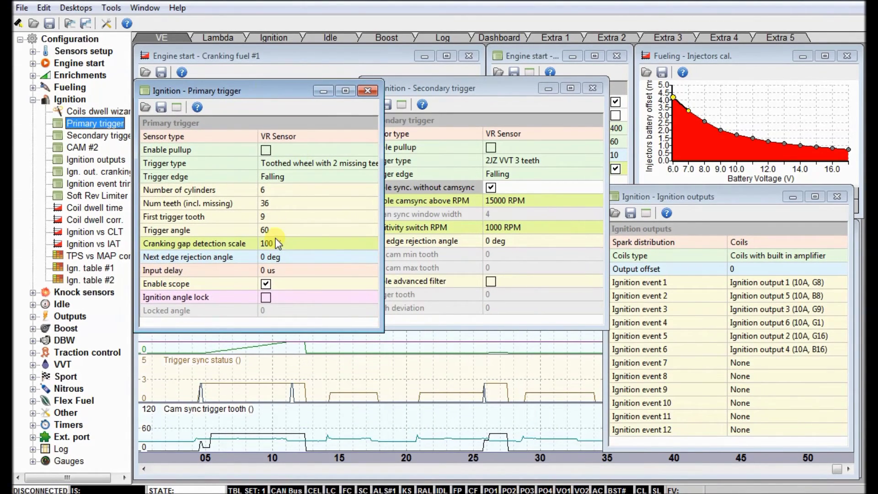
{"action": "mouse_move", "coordinate": [490, 86]}
{"action": "left_mouse_down"}
{"action": "mouse_move", "coordinate": [479, 86]}
{"action": "mouse_move", "coordinate": [515, 84]}
{"action": "mouse_move", "coordinate": [503, 84]}
{"action": "left_mouse_up"}
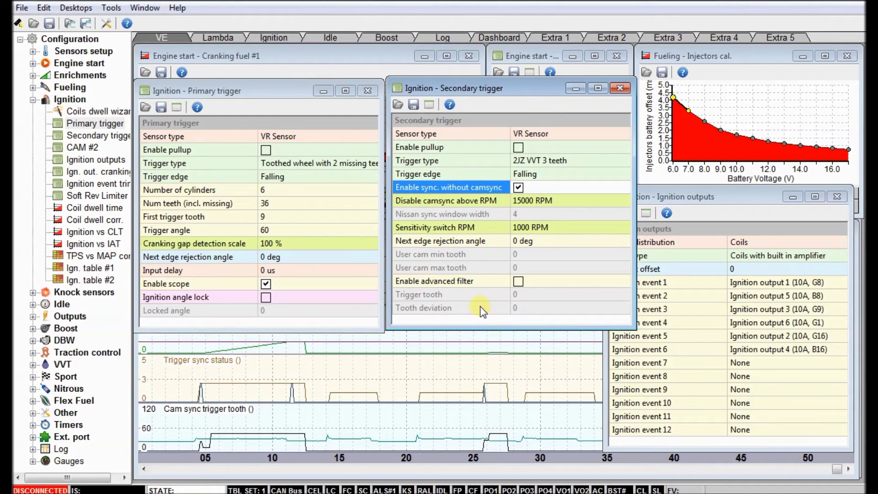
{"action": "left_click", "coordinate": [84, 159]}
{"action": "left_click", "coordinate": [86, 171]}
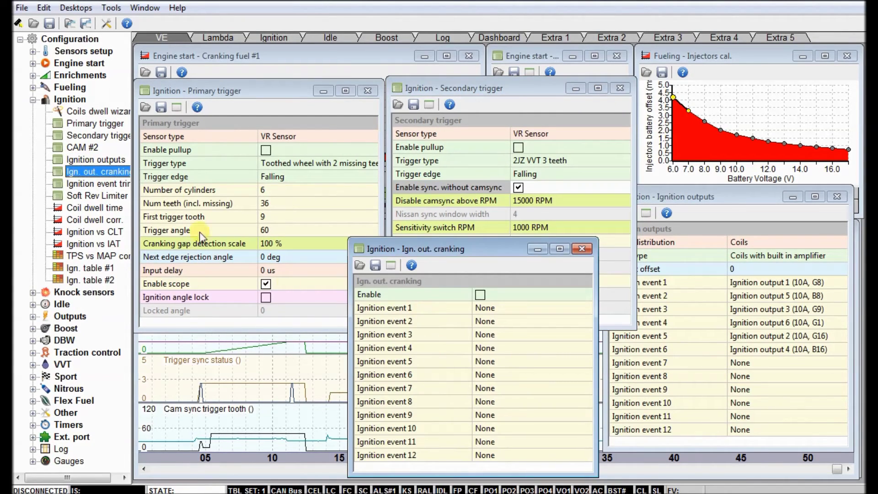
{"action": "left_click", "coordinate": [106, 160]}
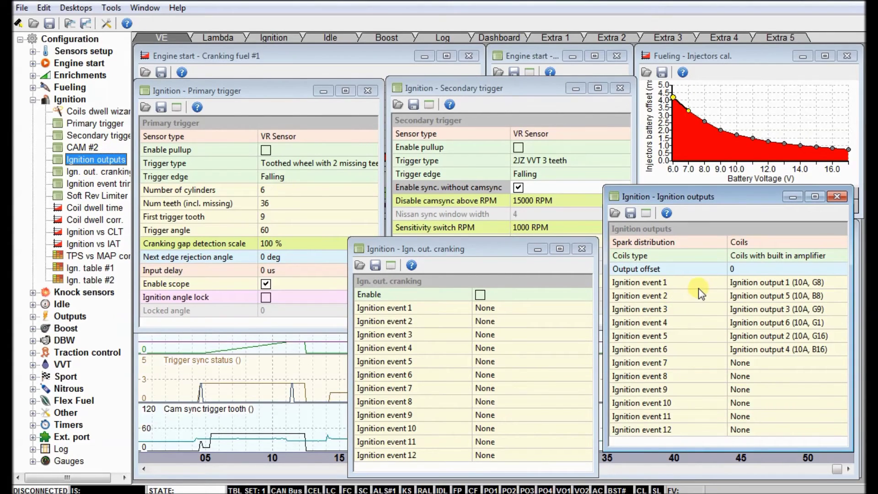
{"action": "left_click", "coordinate": [837, 196]}
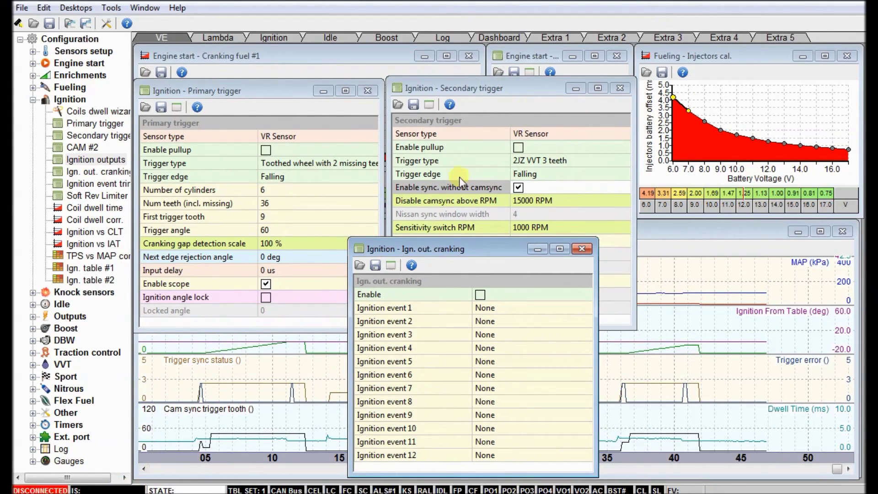
{"action": "left_click_drag", "start_coordinate": [484, 245], "coordinate": [274, 320]}
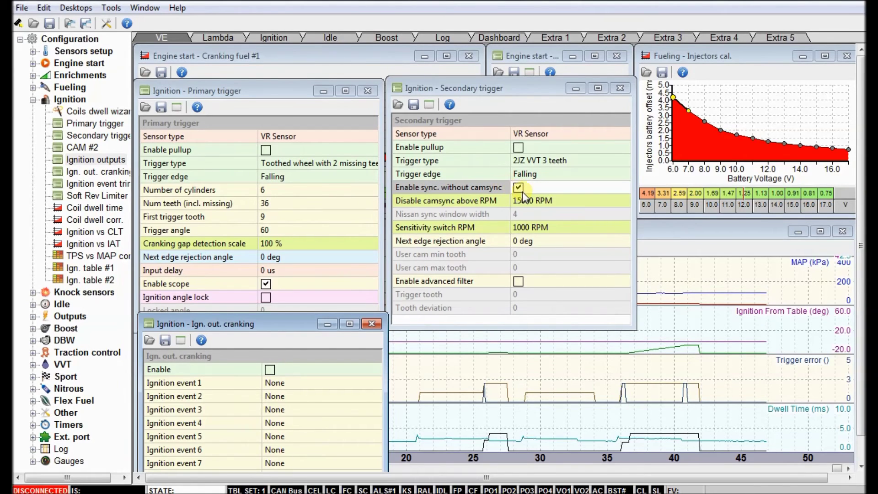
{"action": "left_click_drag", "start_coordinate": [268, 323], "coordinate": [648, 98]}
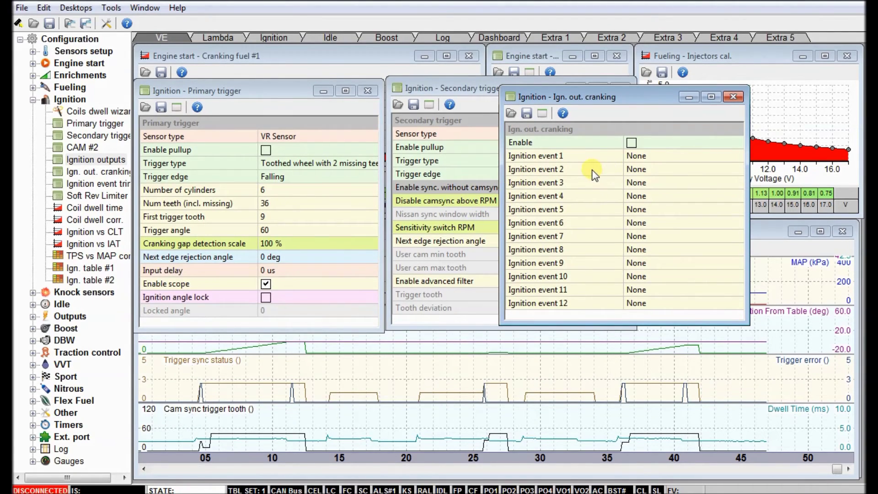
{"action": "left_click_drag", "start_coordinate": [629, 92], "coordinate": [717, 78]}
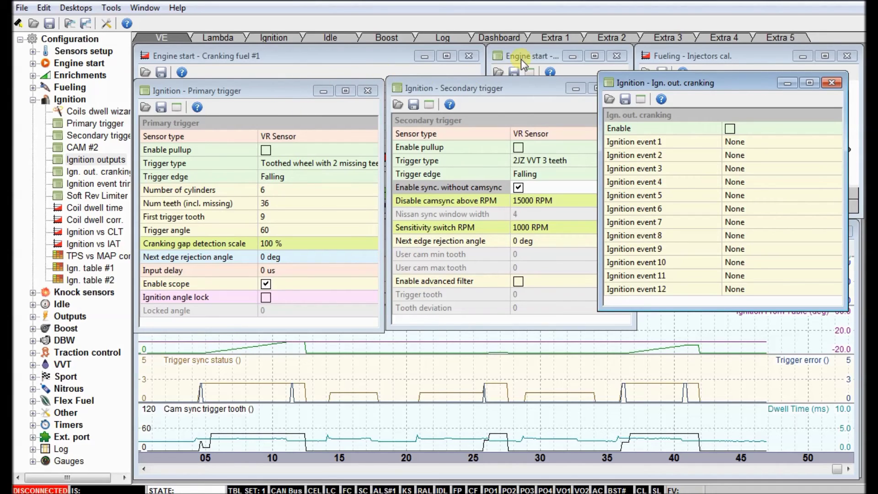
{"action": "left_click", "coordinate": [92, 160]}
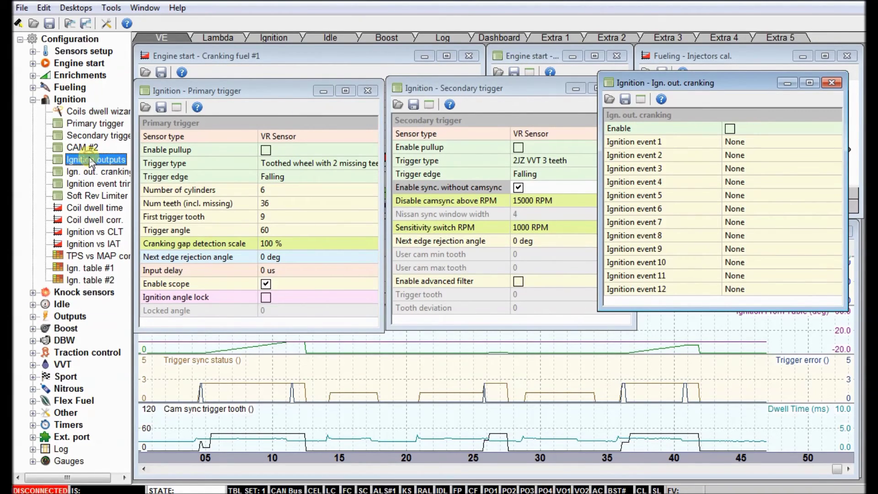
{"action": "left_click_drag", "start_coordinate": [465, 87], "coordinate": [362, 282]}
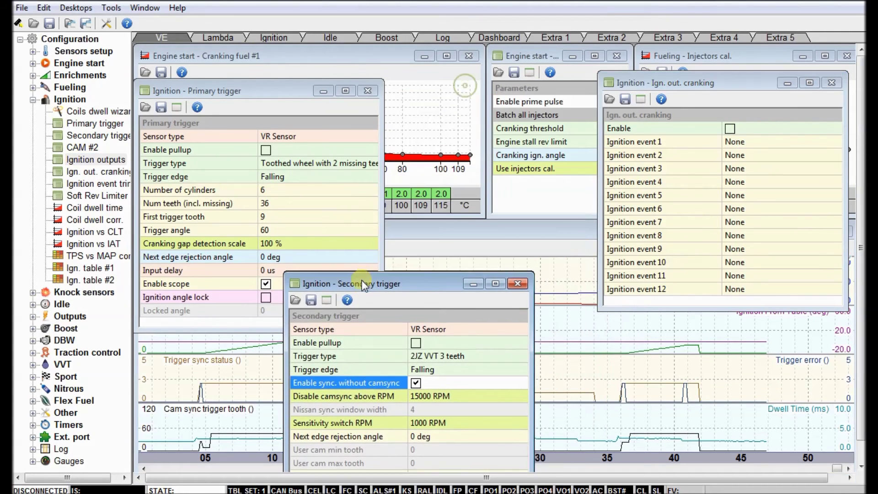
{"action": "left_click_drag", "start_coordinate": [240, 85], "coordinate": [275, 53]}
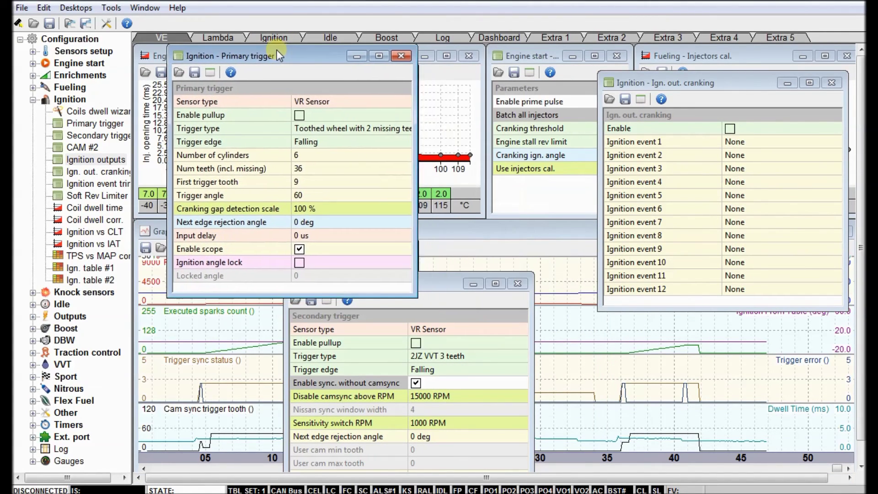
{"action": "left_click_drag", "start_coordinate": [445, 286], "coordinate": [460, 178]}
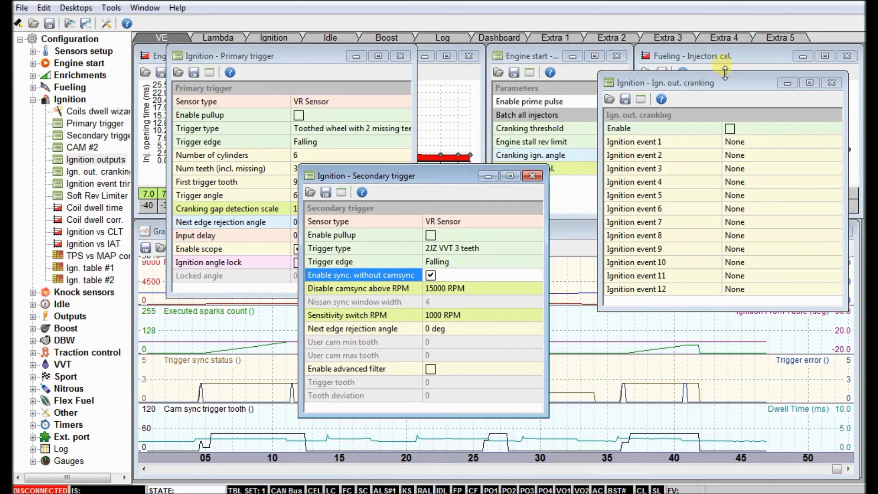
{"action": "left_click_drag", "start_coordinate": [722, 84], "coordinate": [548, 89]}
Assign cranking ignition event 1 to 'Ignition output 1 + 6 (G8 + G1)'
{"action": "left_click", "coordinate": [577, 146]}
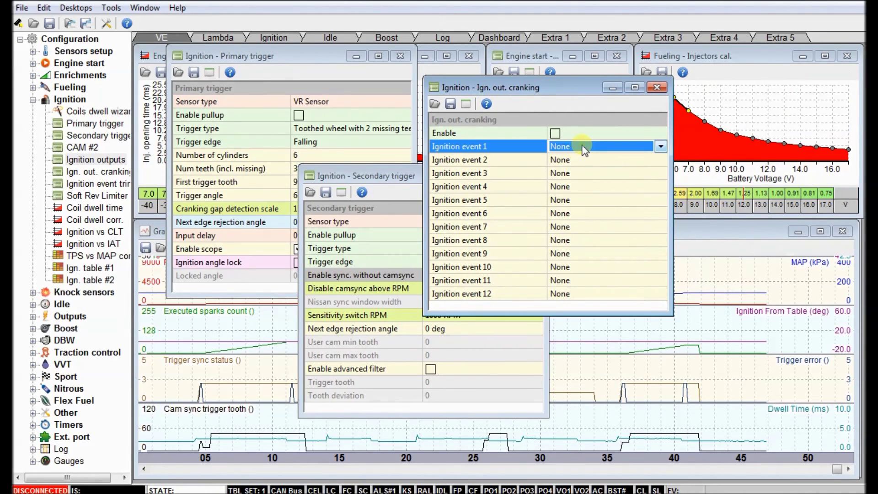
{"action": "left_click", "coordinate": [581, 146]}
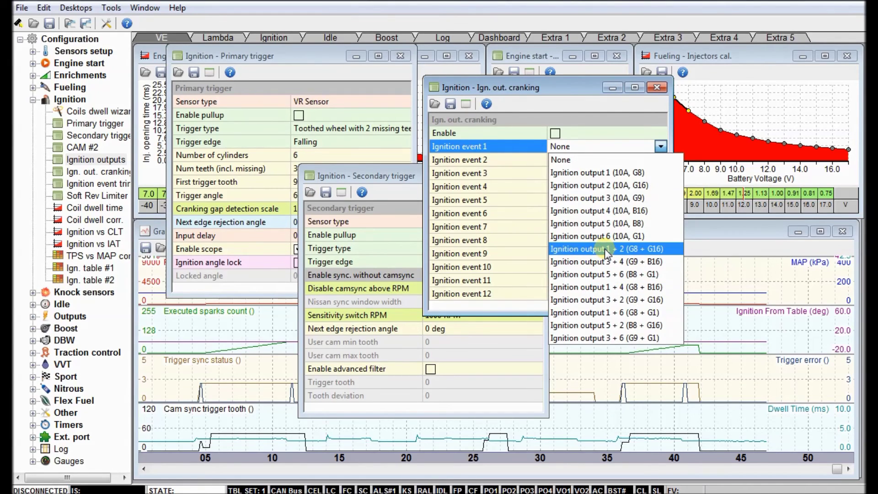
{"action": "left_click", "coordinate": [592, 313]}
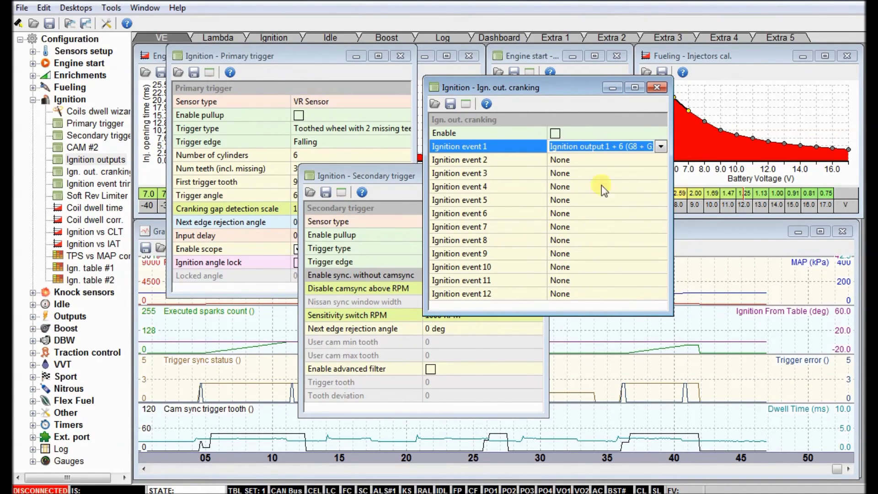
Check event 2's output list without changing it, then close the cranking ignition outputs window
{"action": "left_click", "coordinate": [591, 160]}
{"action": "left_click", "coordinate": [594, 160]}
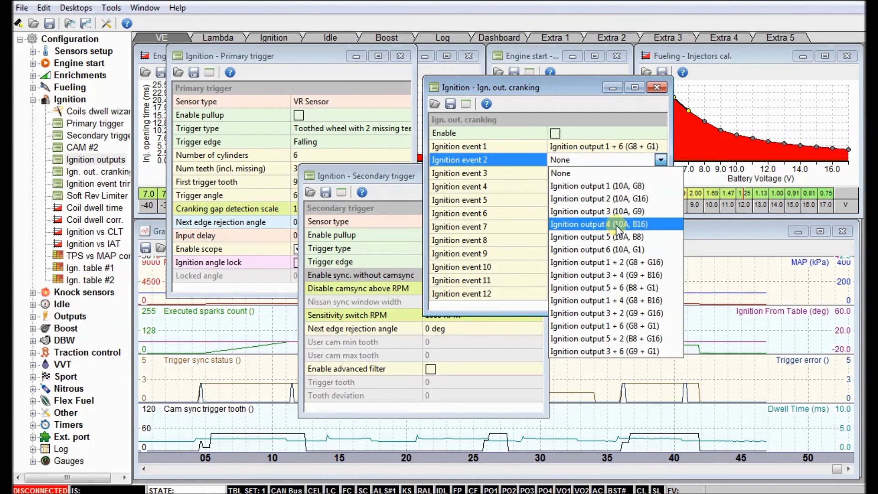
{"action": "left_click", "coordinate": [581, 107]}
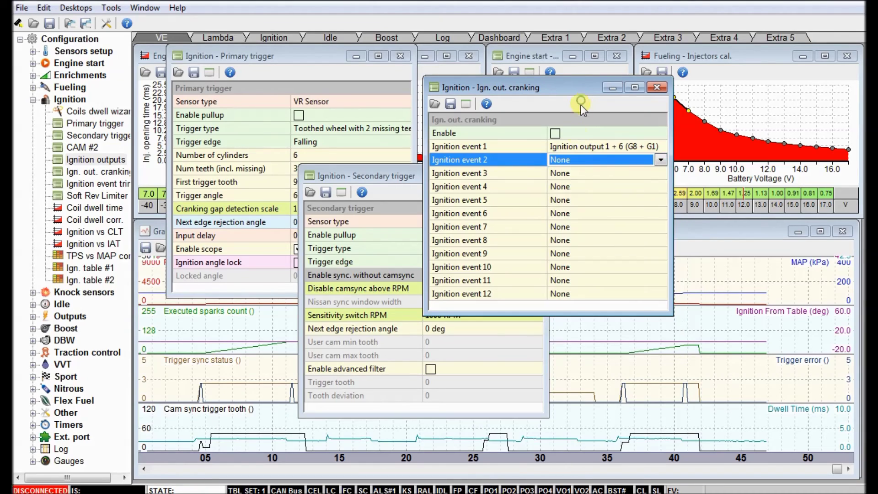
{"action": "left_click", "coordinate": [657, 87]}
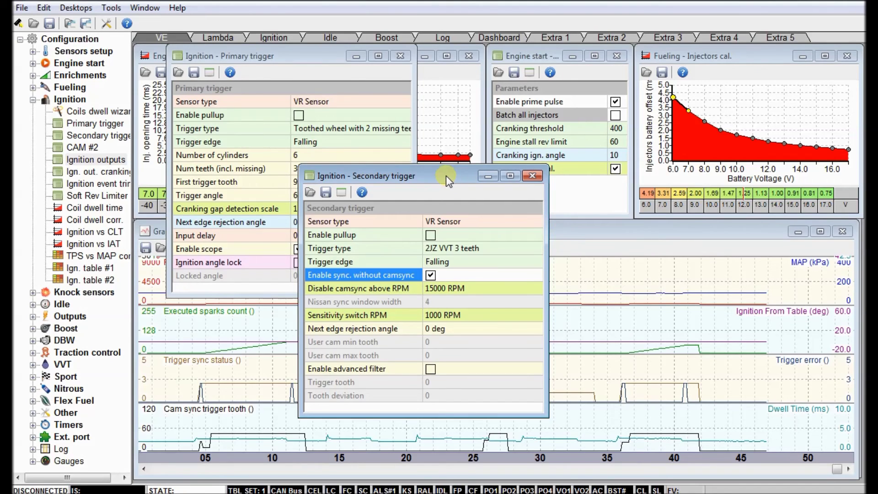
Rearrange the trigger windows over the graph log, then close Primary trigger and Secondary trigger
{"action": "left_click_drag", "start_coordinate": [446, 176], "coordinate": [713, 186]}
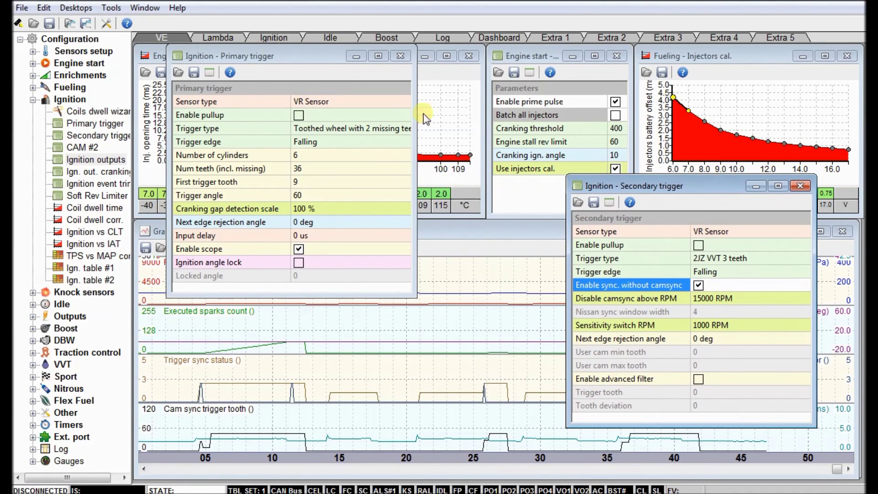
{"action": "left_click", "coordinate": [281, 52]}
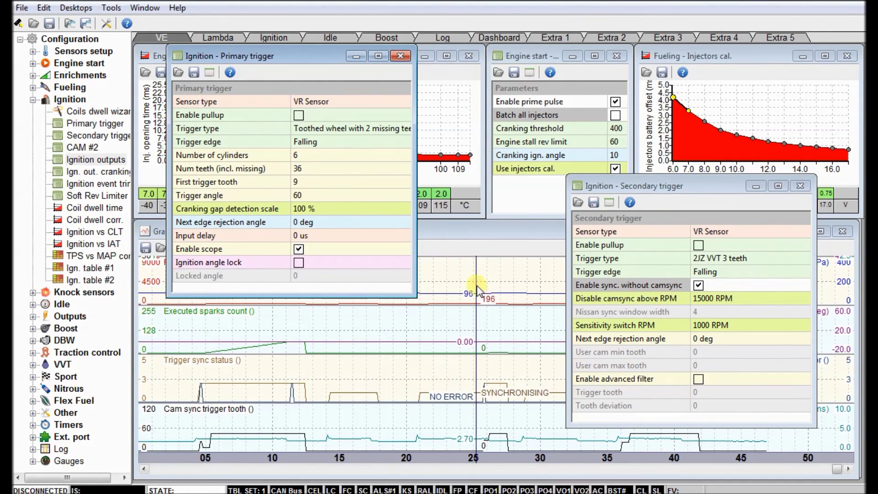
{"action": "left_click", "coordinate": [486, 232]}
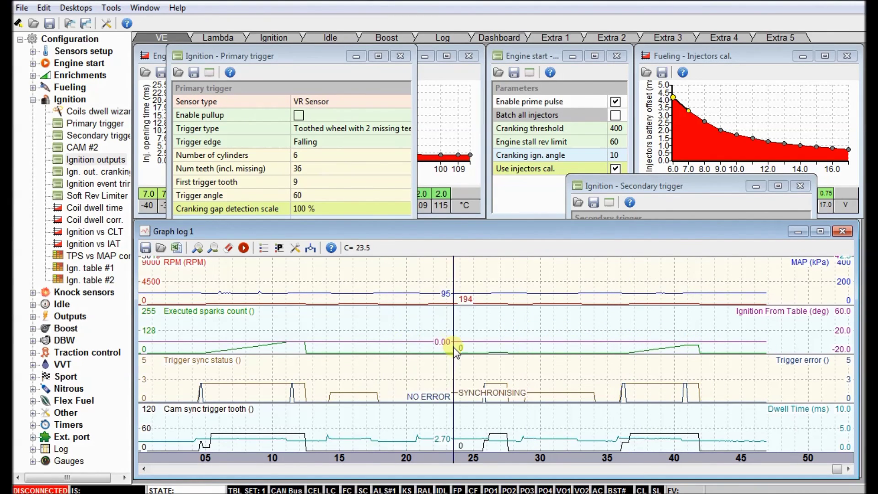
{"action": "left_click_drag", "start_coordinate": [654, 183], "coordinate": [551, 117]}
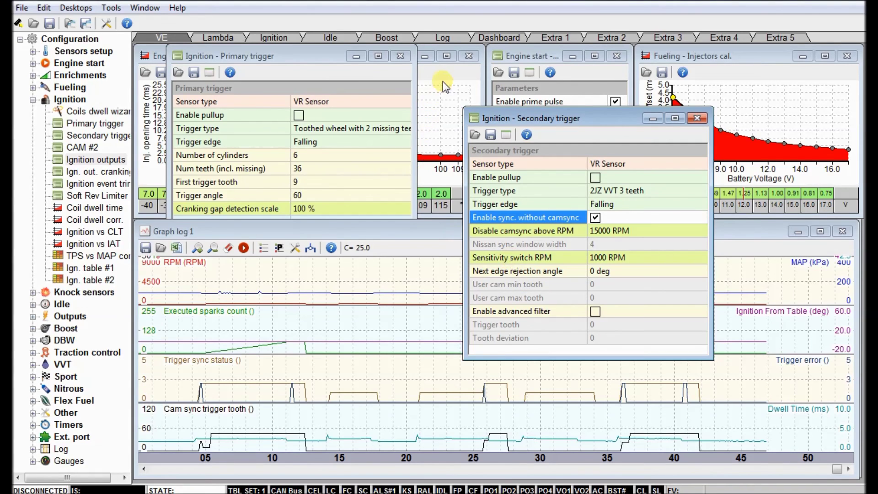
{"action": "left_click", "coordinate": [296, 54]}
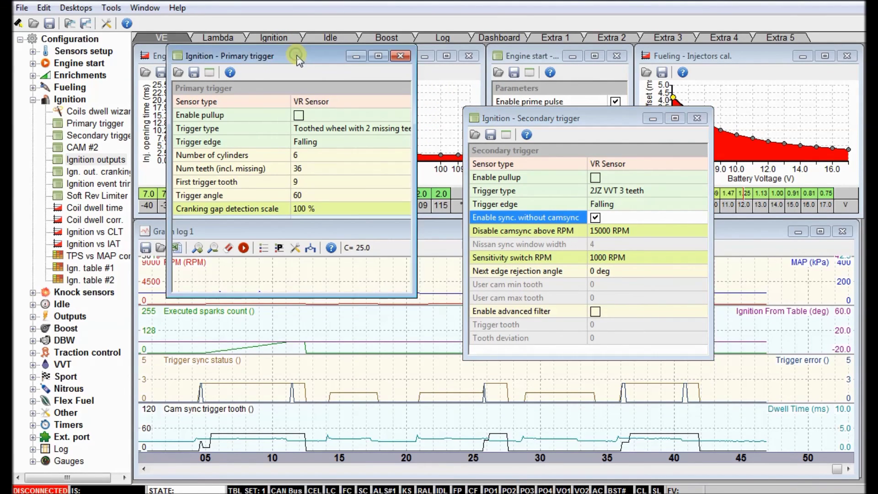
{"action": "left_click_drag", "start_coordinate": [298, 58], "coordinate": [322, 201]}
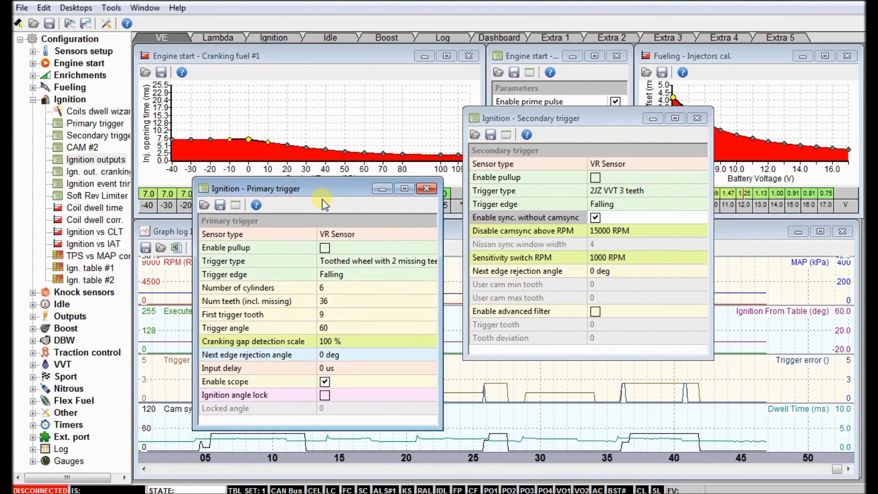
{"action": "left_click", "coordinate": [166, 229]}
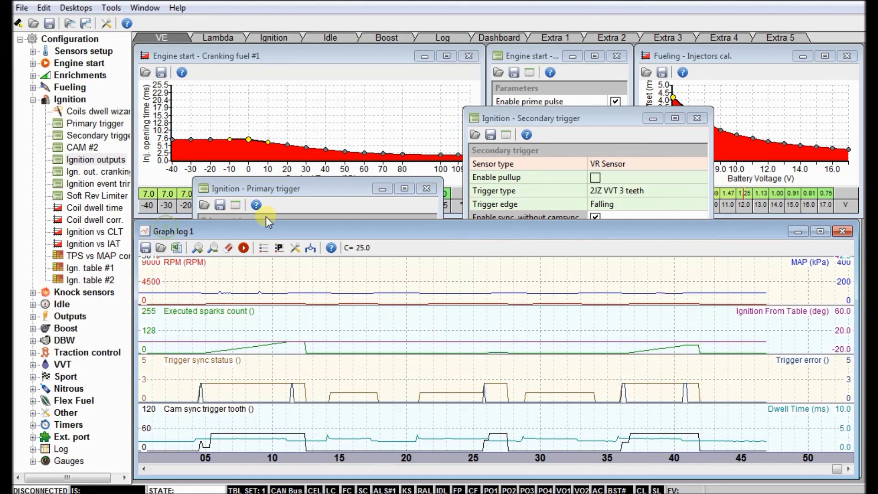
{"action": "left_click", "coordinate": [339, 188]}
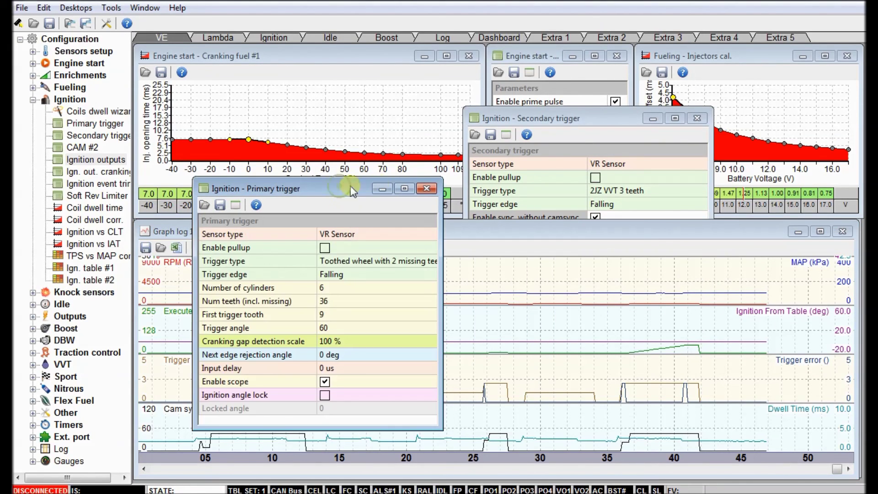
{"action": "left_click", "coordinate": [427, 188]}
{"action": "left_click", "coordinate": [697, 118]}
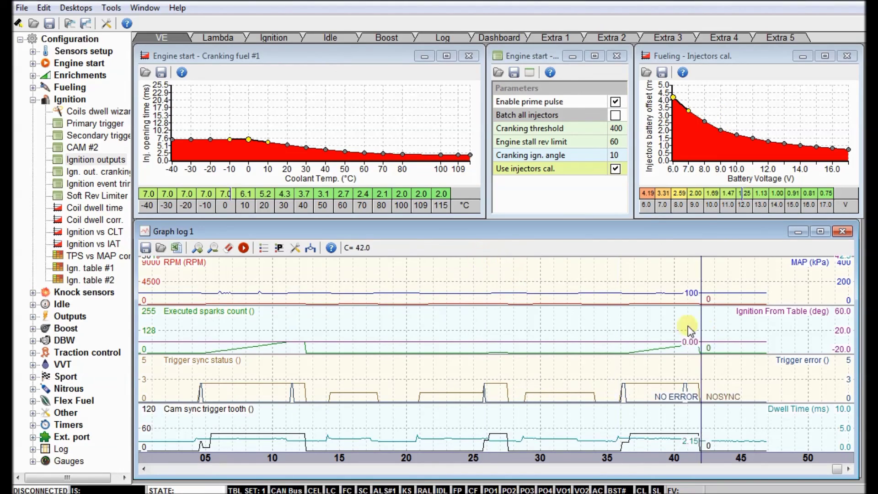
Move the log marker earlier and read the logged values at 21.3 s alongside the start tables
{"action": "left_click_drag", "start_coordinate": [688, 327], "coordinate": [270, 327]}
{"action": "left_click", "coordinate": [344, 54]}
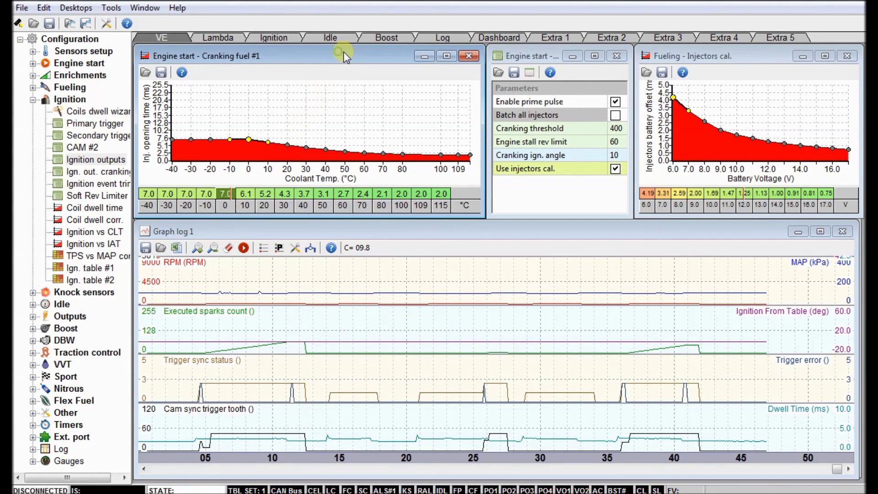
{"action": "left_click", "coordinate": [547, 59]}
{"action": "left_click", "coordinate": [754, 55]}
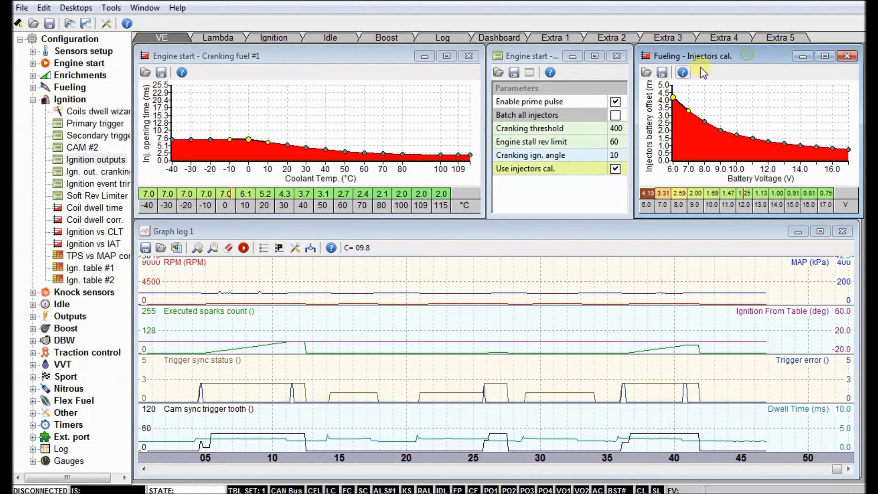
{"action": "left_click", "coordinate": [425, 411]}
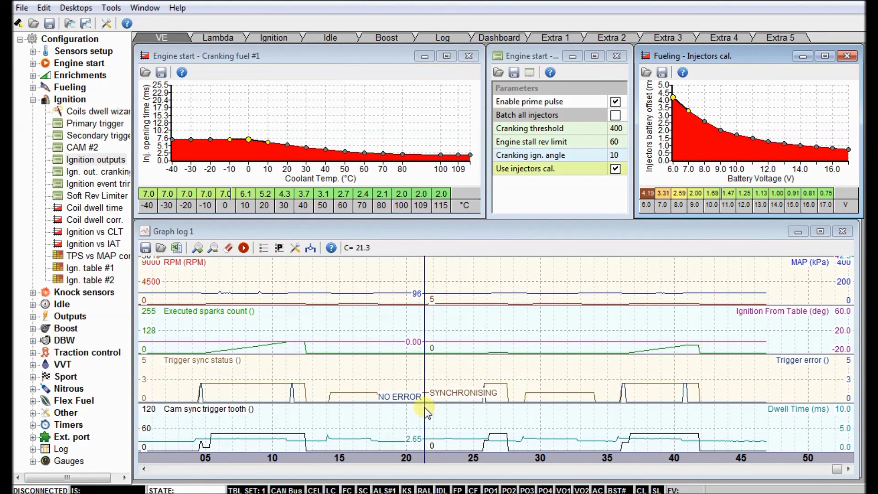